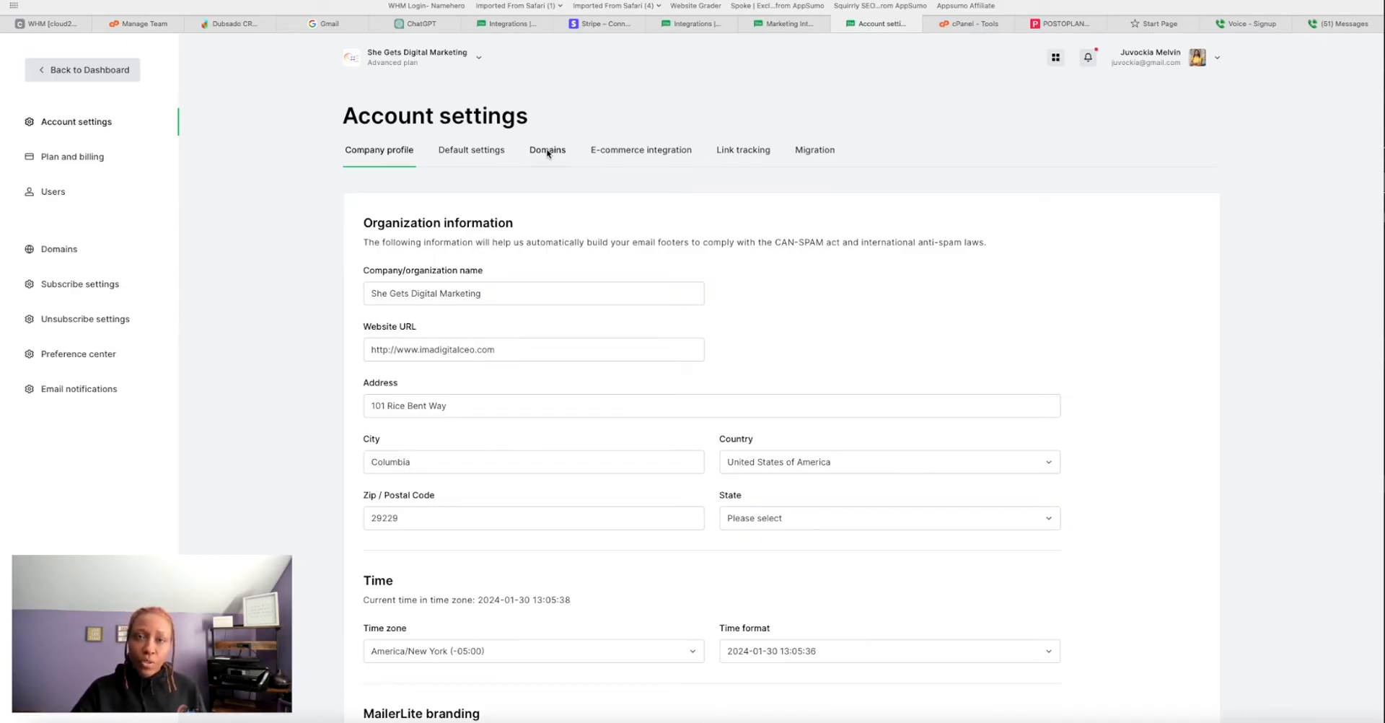
Open the account's domain settings and view the authentication records for amauristoysandtales.com and the form for adding a sending domain.
click(547, 151)
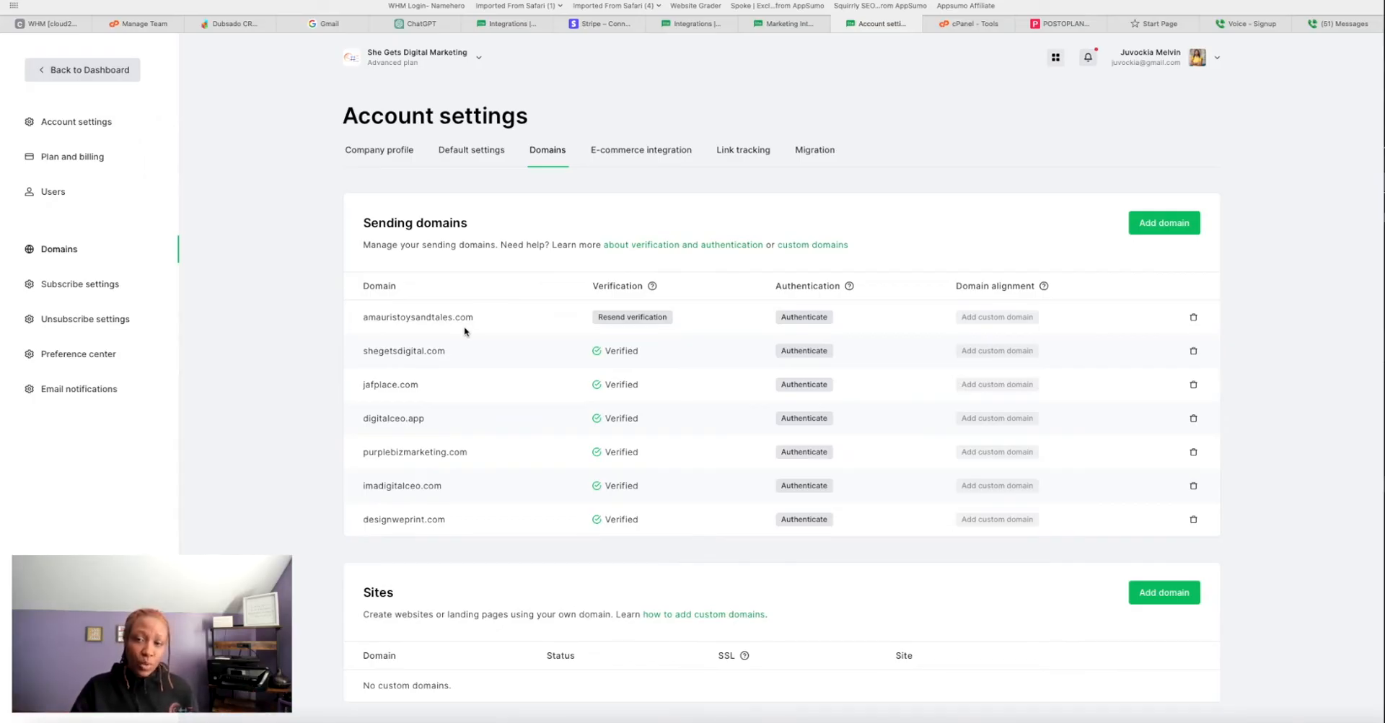
click(788, 319)
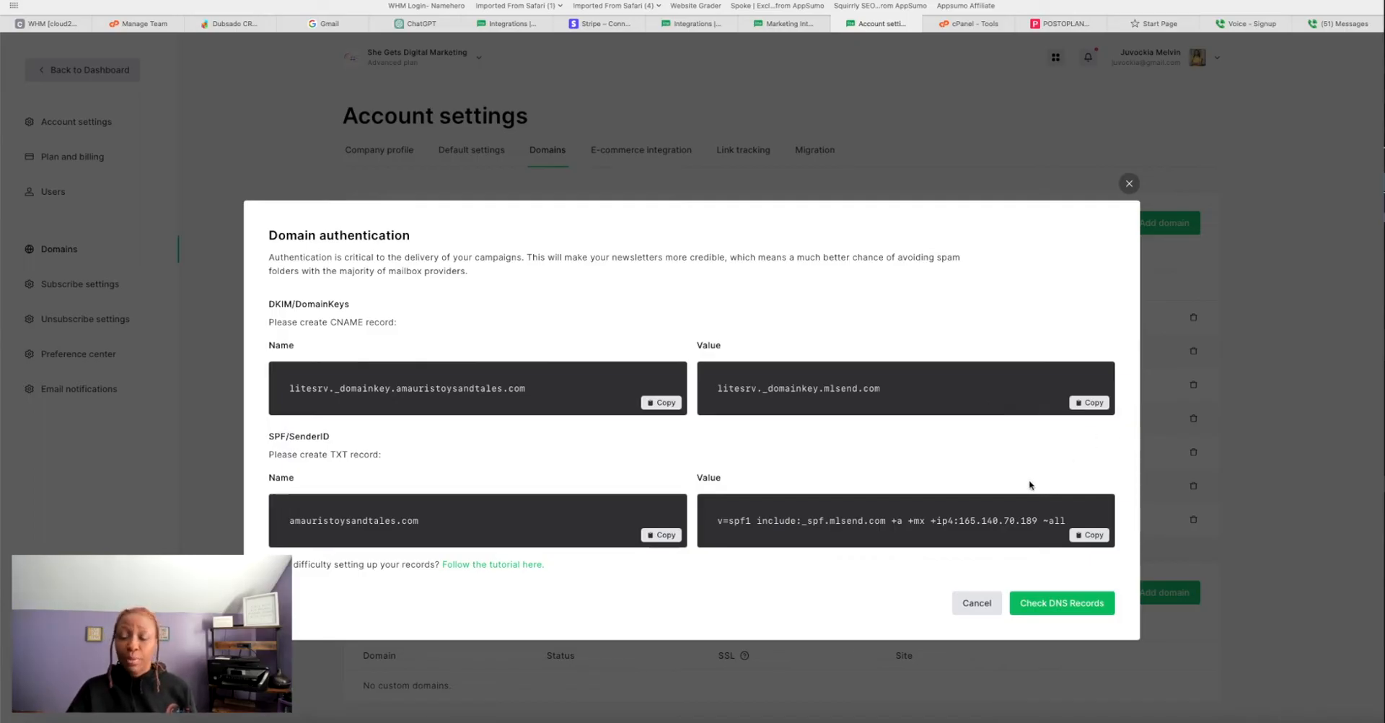
click(975, 603)
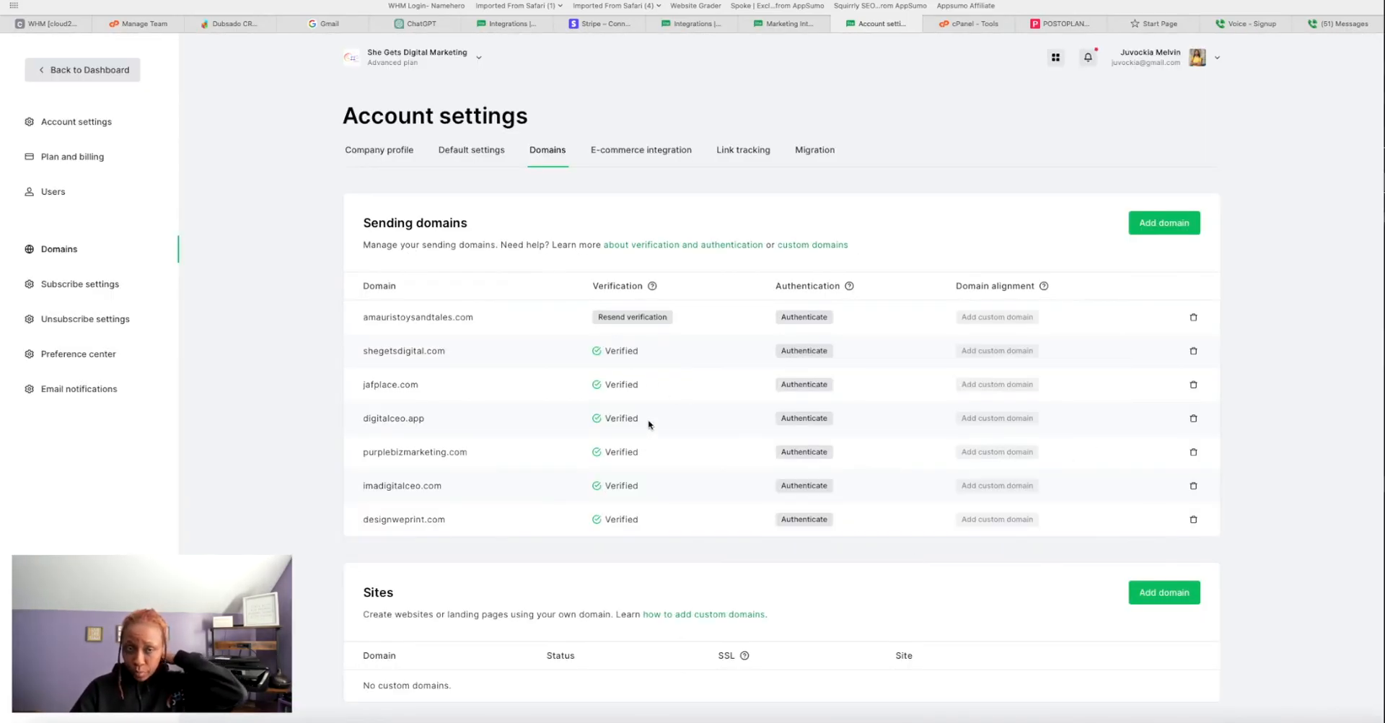
click(1154, 225)
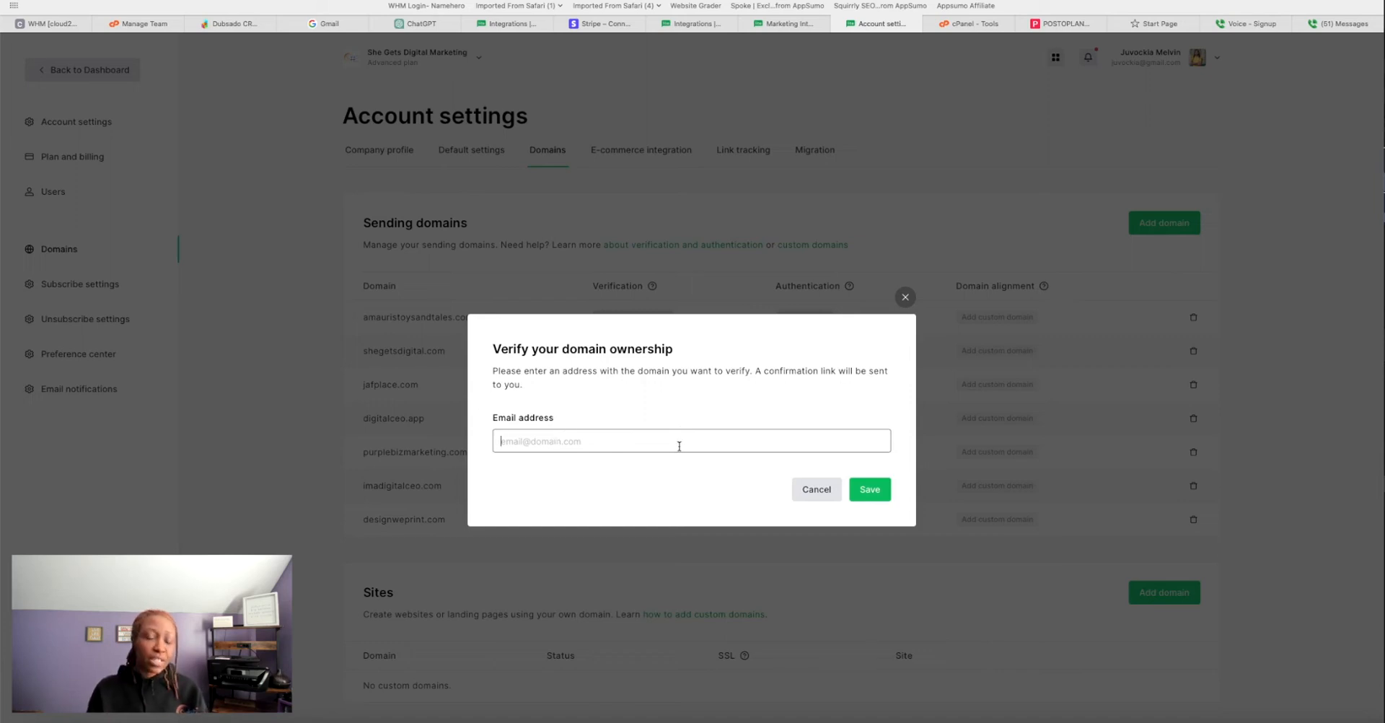
click(796, 489)
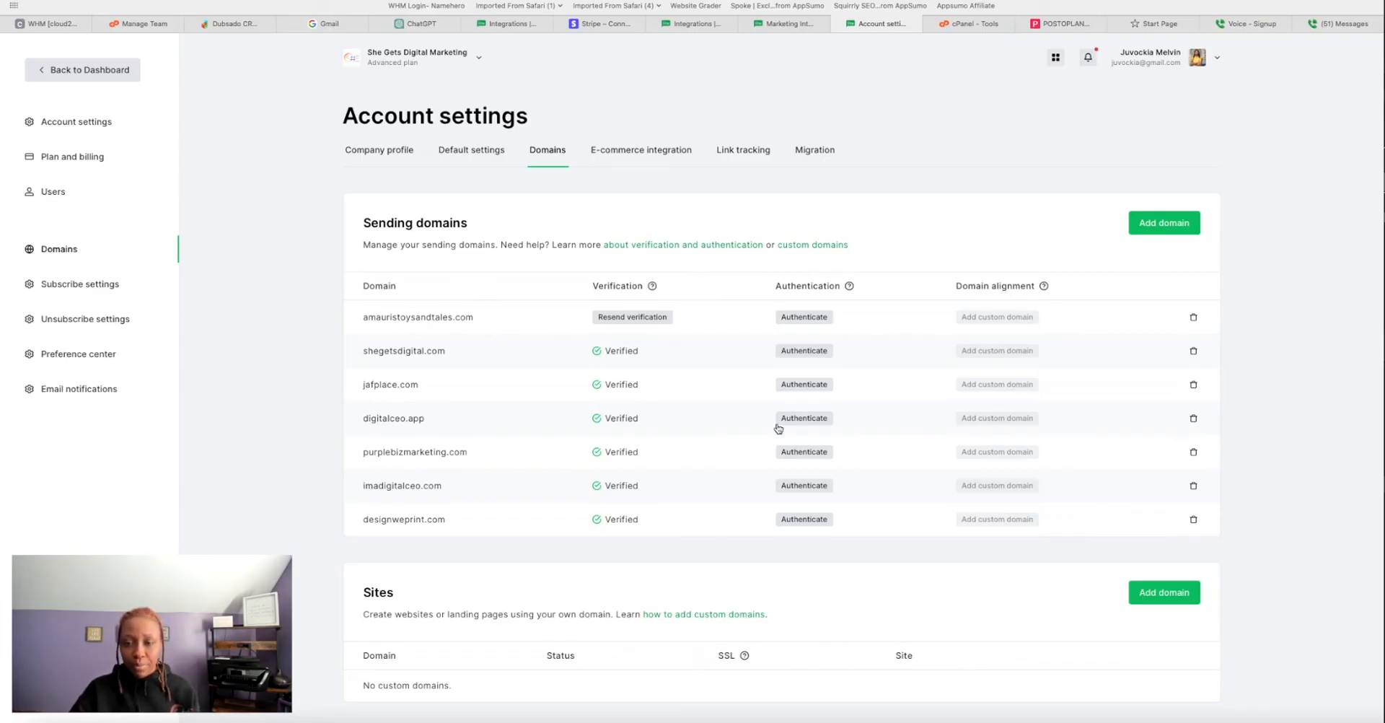
Display the authentication records for shegetsdigital.com and, in cPanel, open the Zone Editor records of amauristoysandtales.com.
click(819, 352)
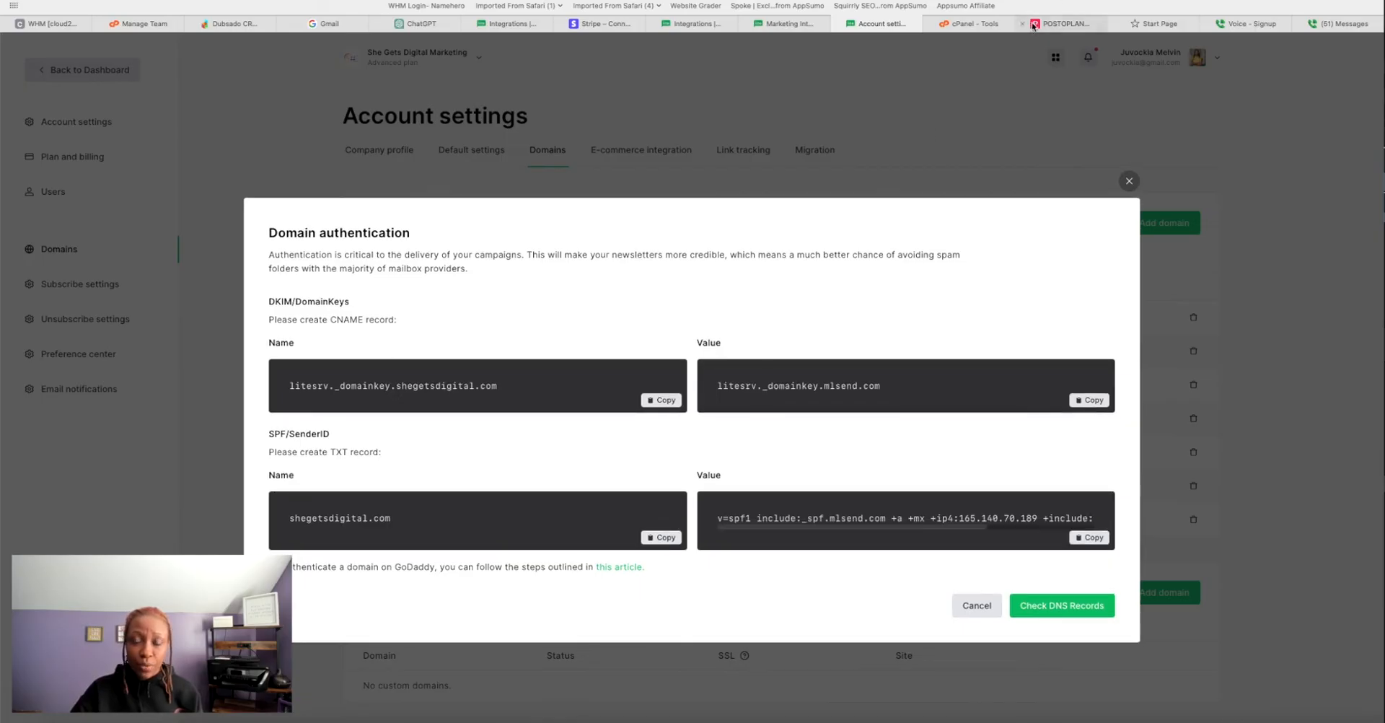
mouse_move(1032, 29)
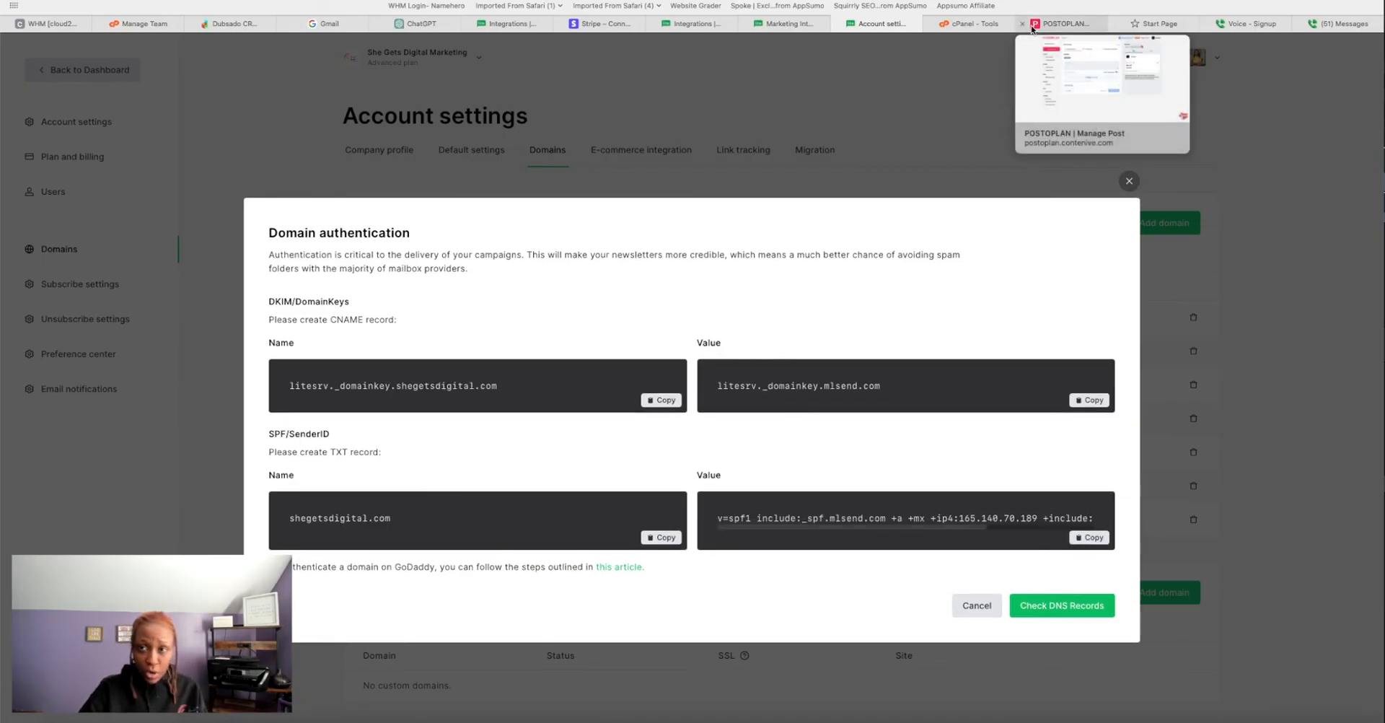
click(983, 29)
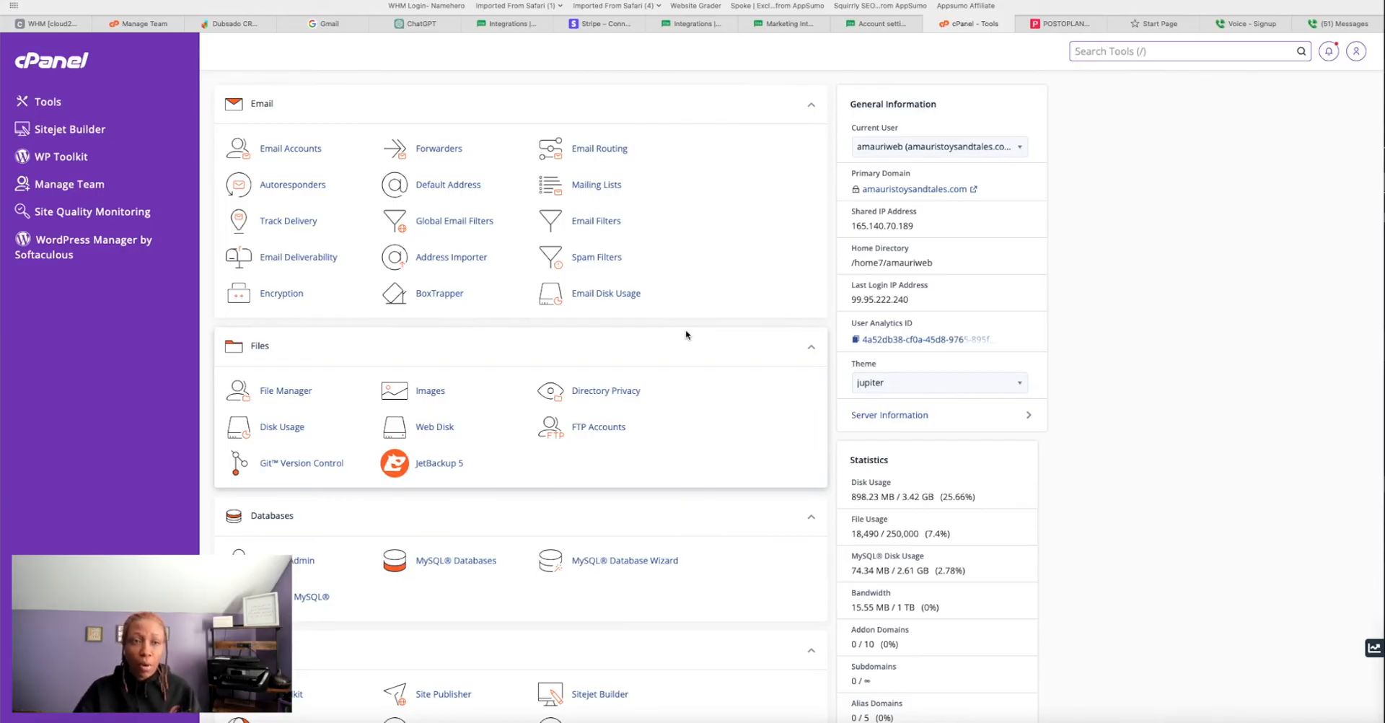
scroll(685, 333, down, 2)
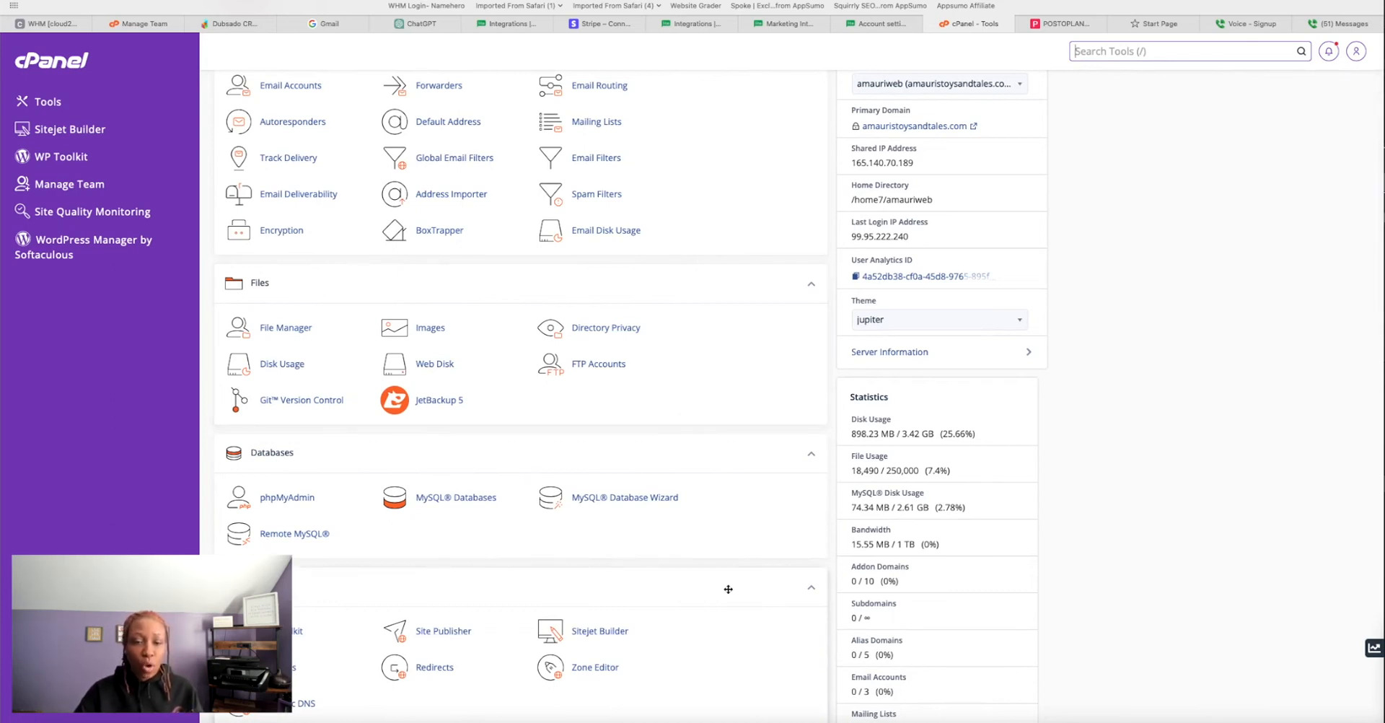
click(602, 667)
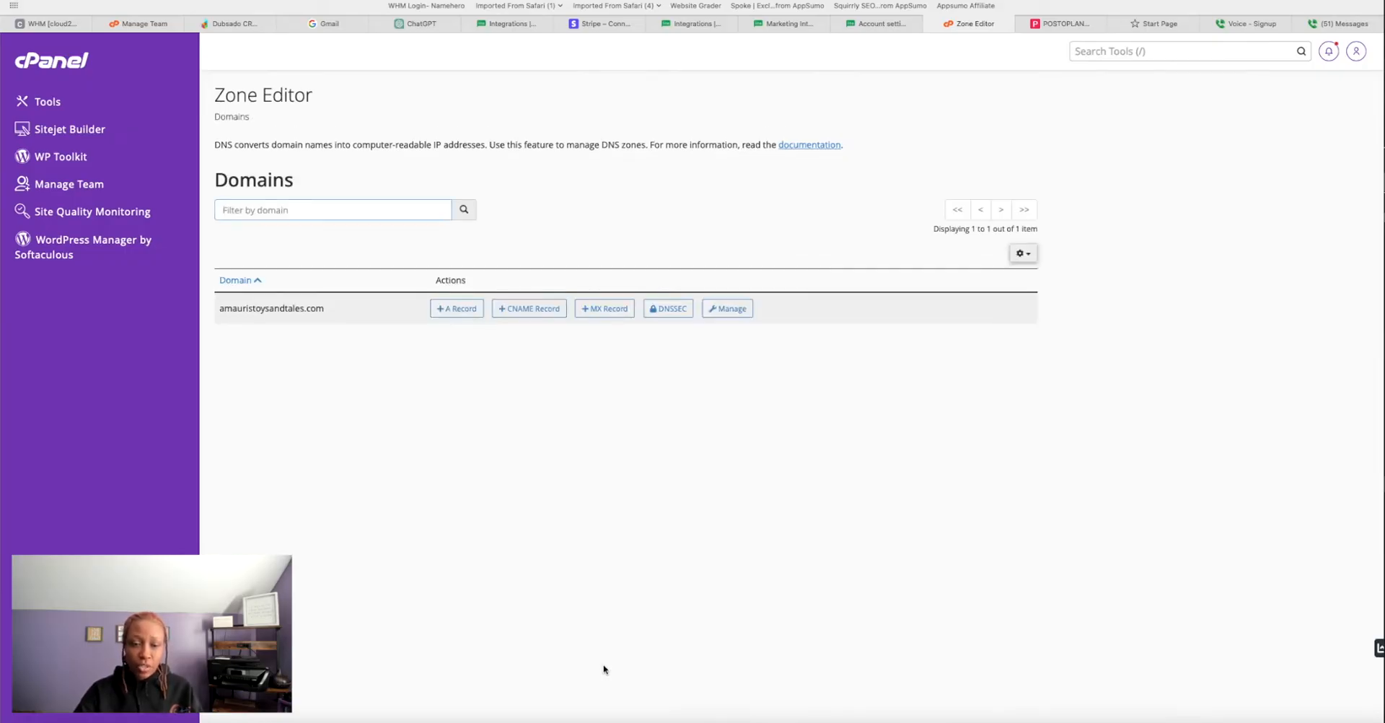
click(723, 311)
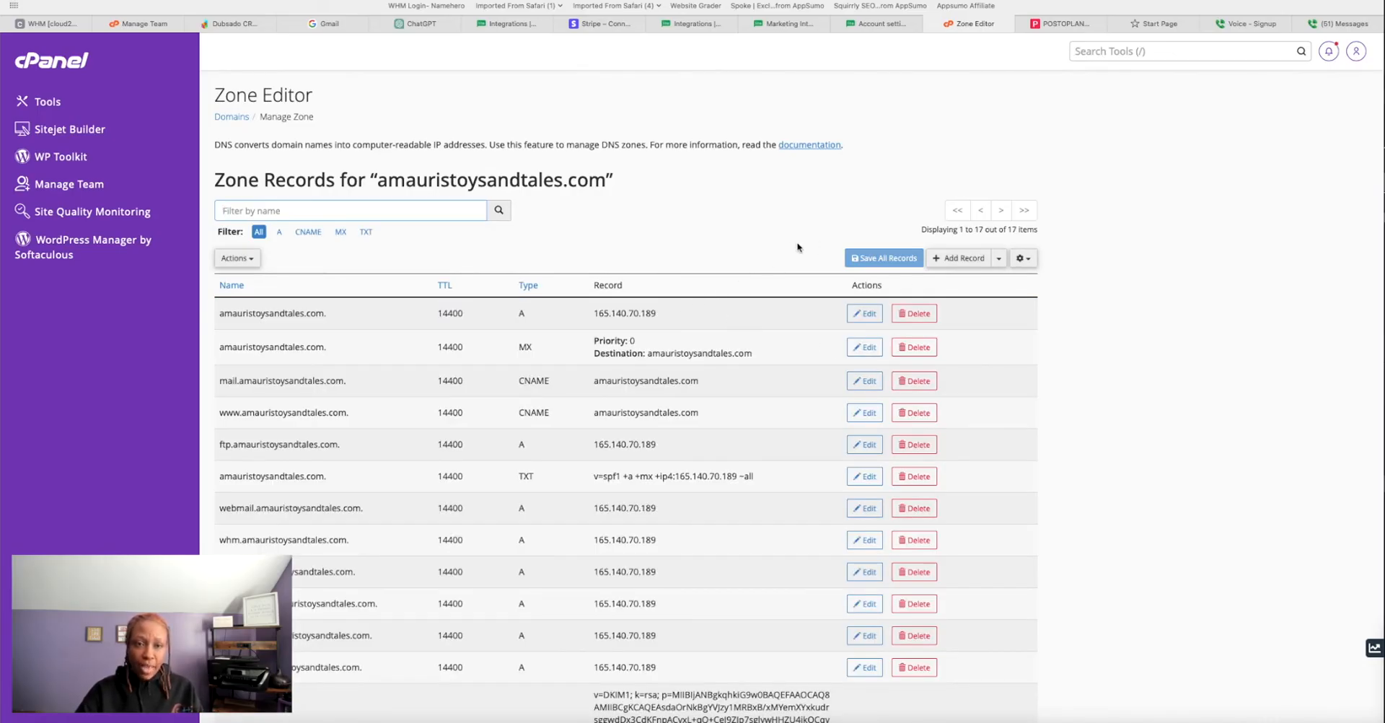
Add a zone record in cPanel, using the DKIM name litesrv._domainkey.shegetsdigital.com copied from MailerLite.
click(959, 258)
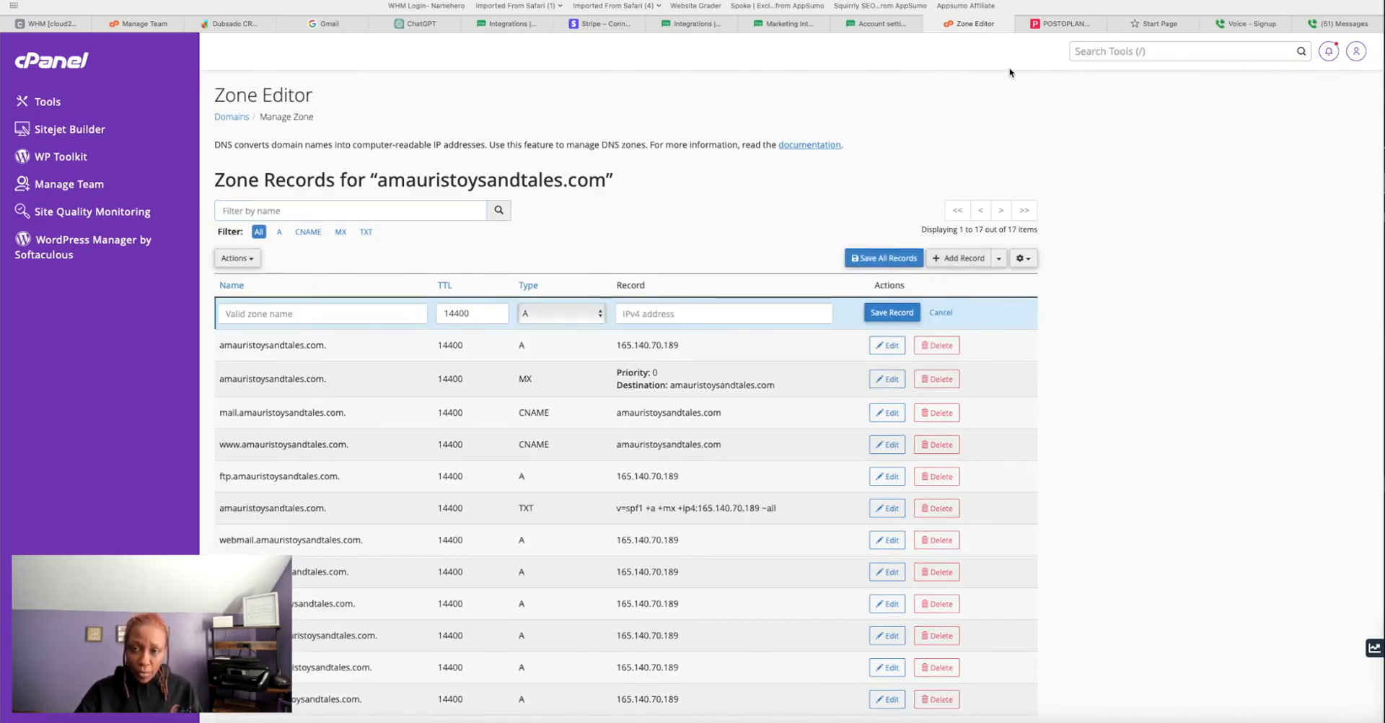
click(871, 21)
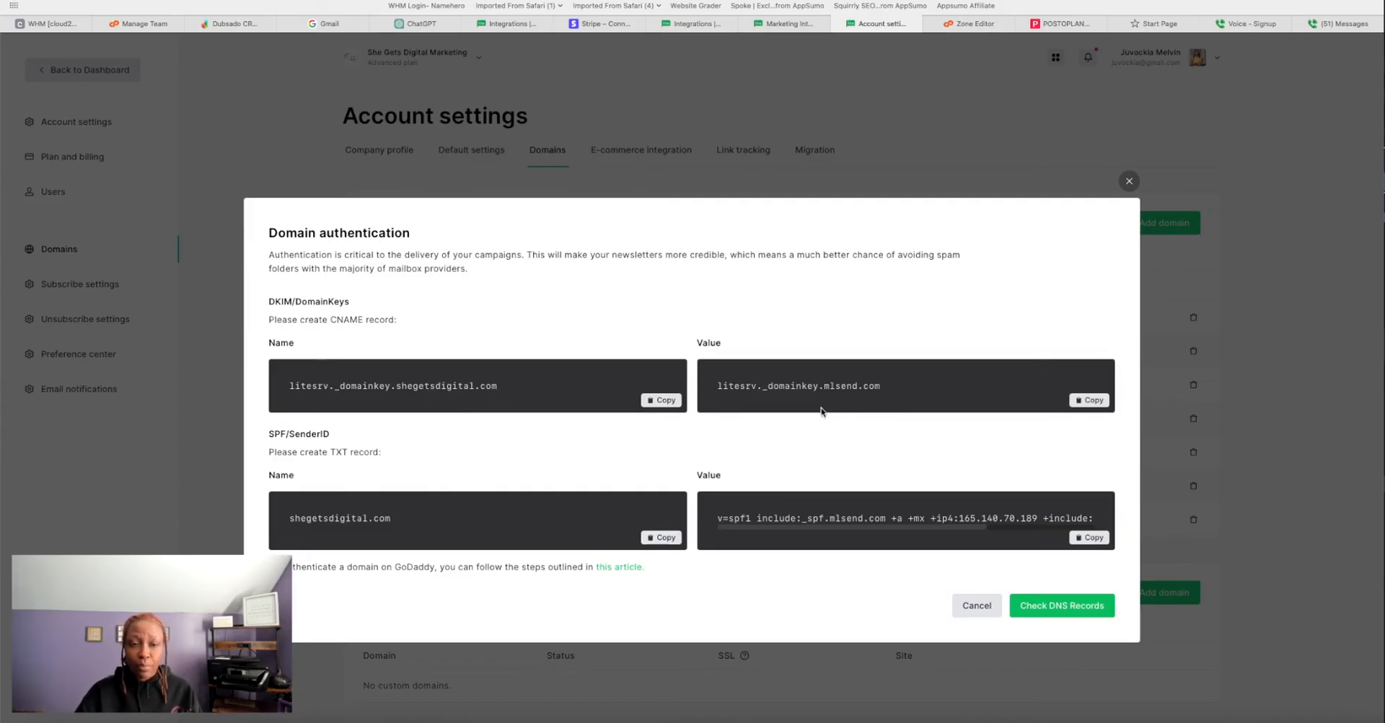
click(652, 403)
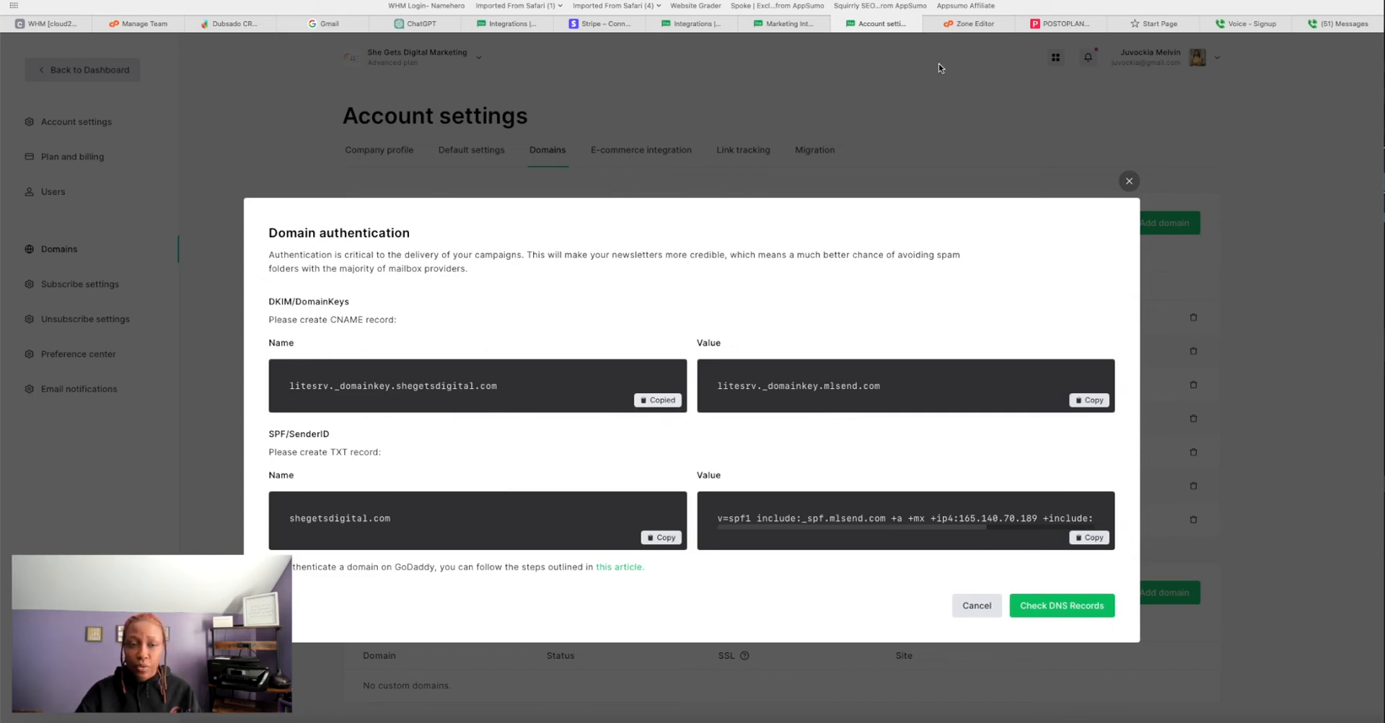
click(959, 23)
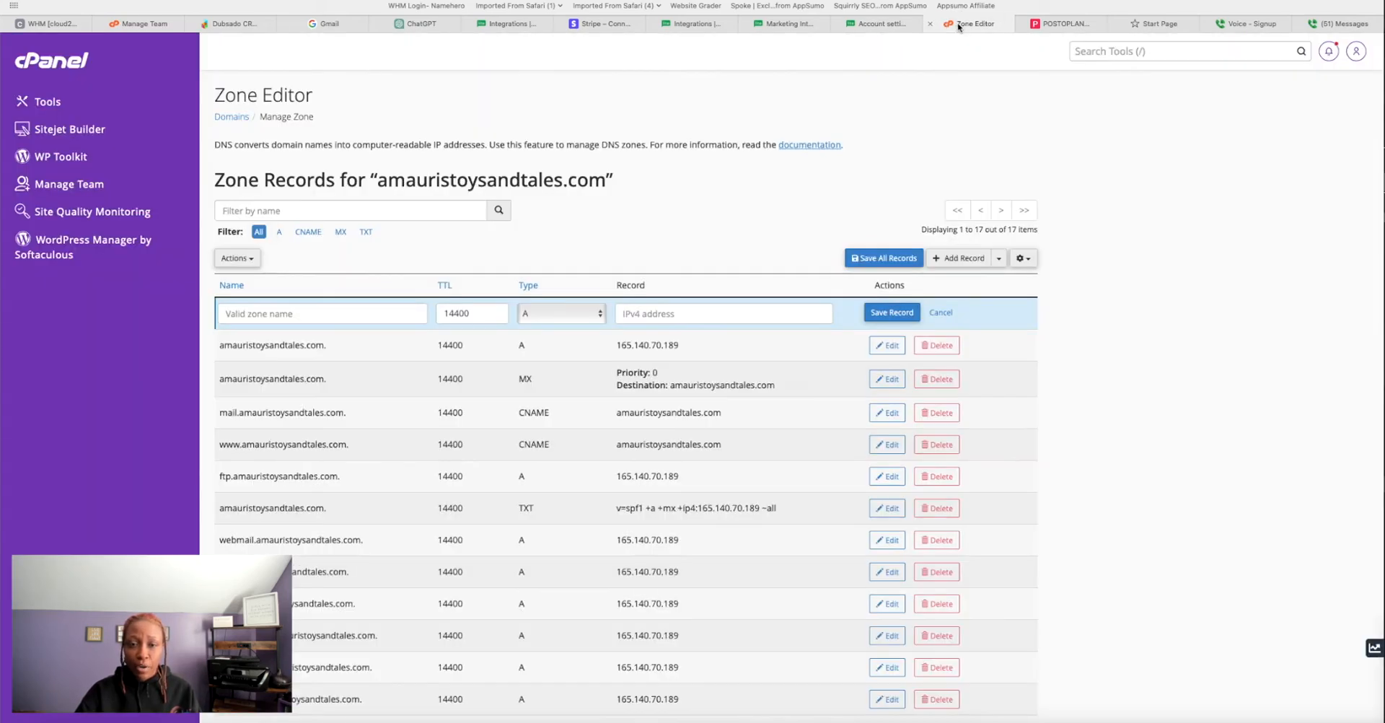
click(341, 311)
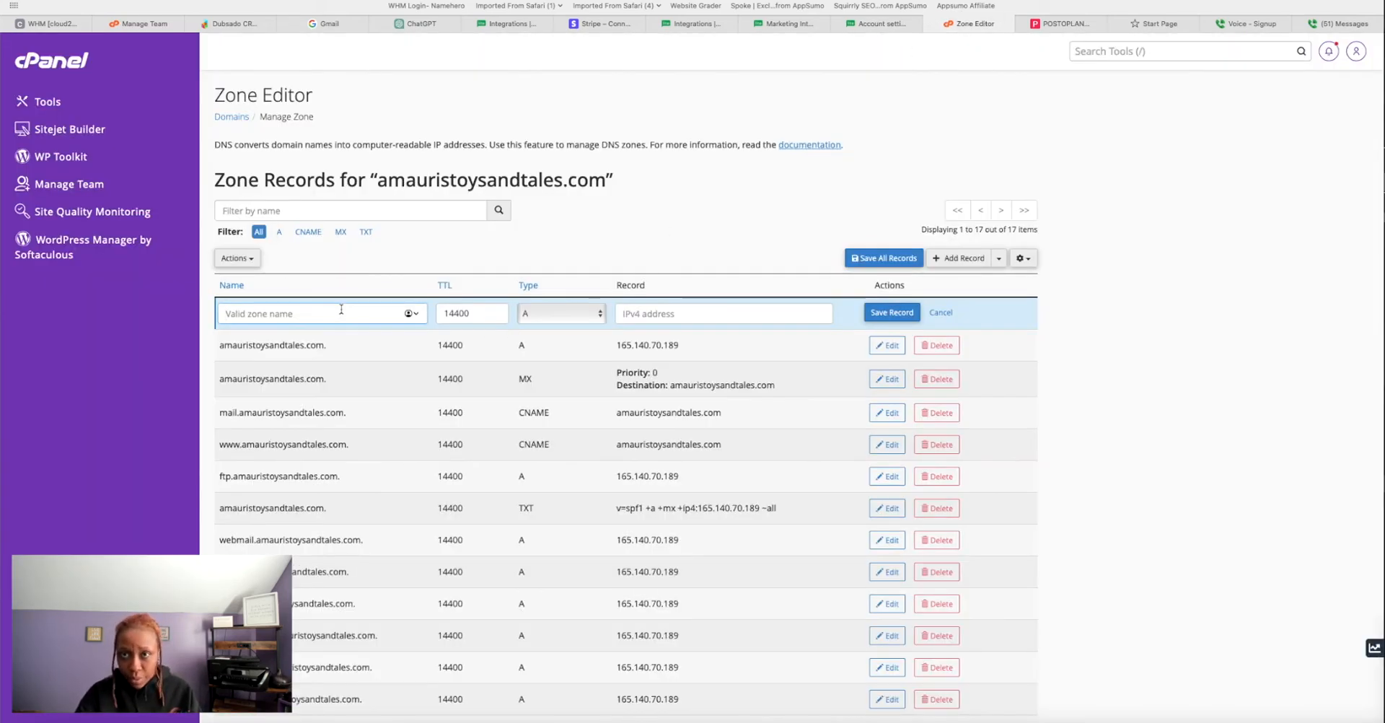
key(super+v)
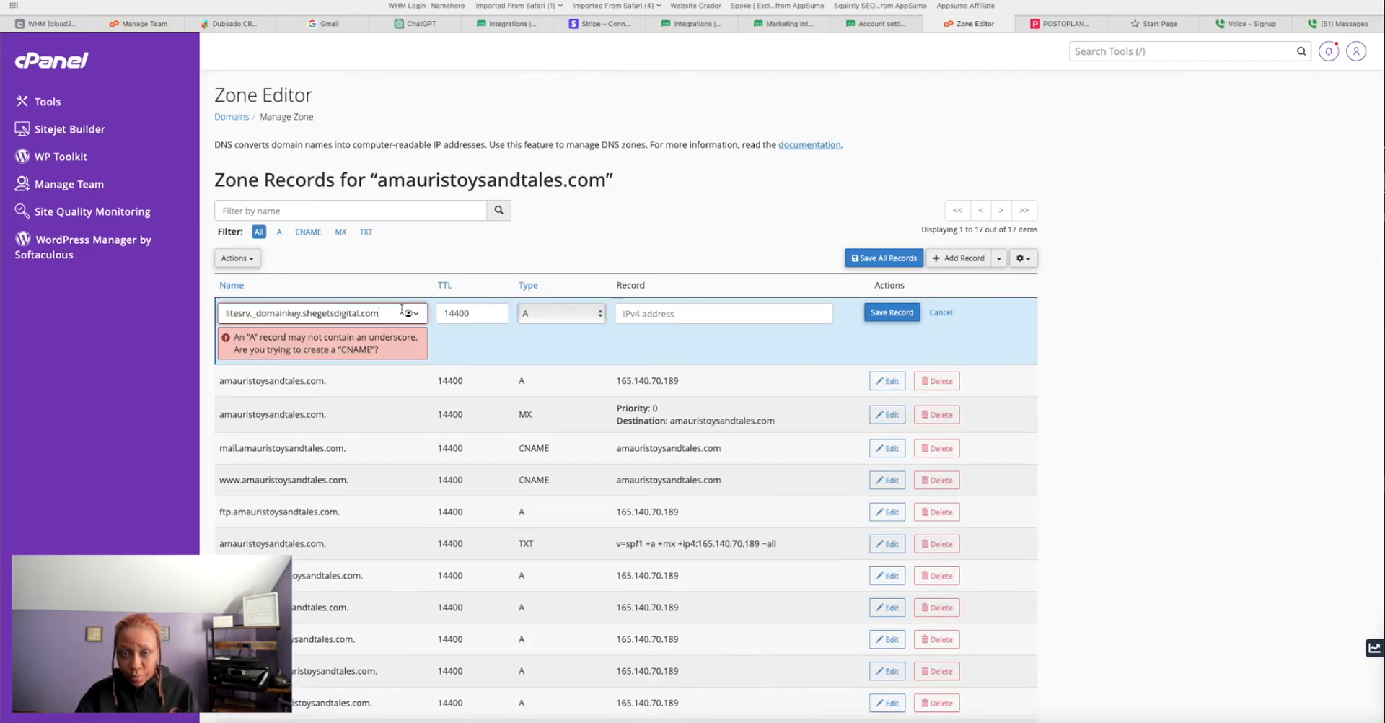
Make the new record a TXT record with MailerLite's DKIM value litesrv._domainkey.mlsend.com and save it.
click(561, 316)
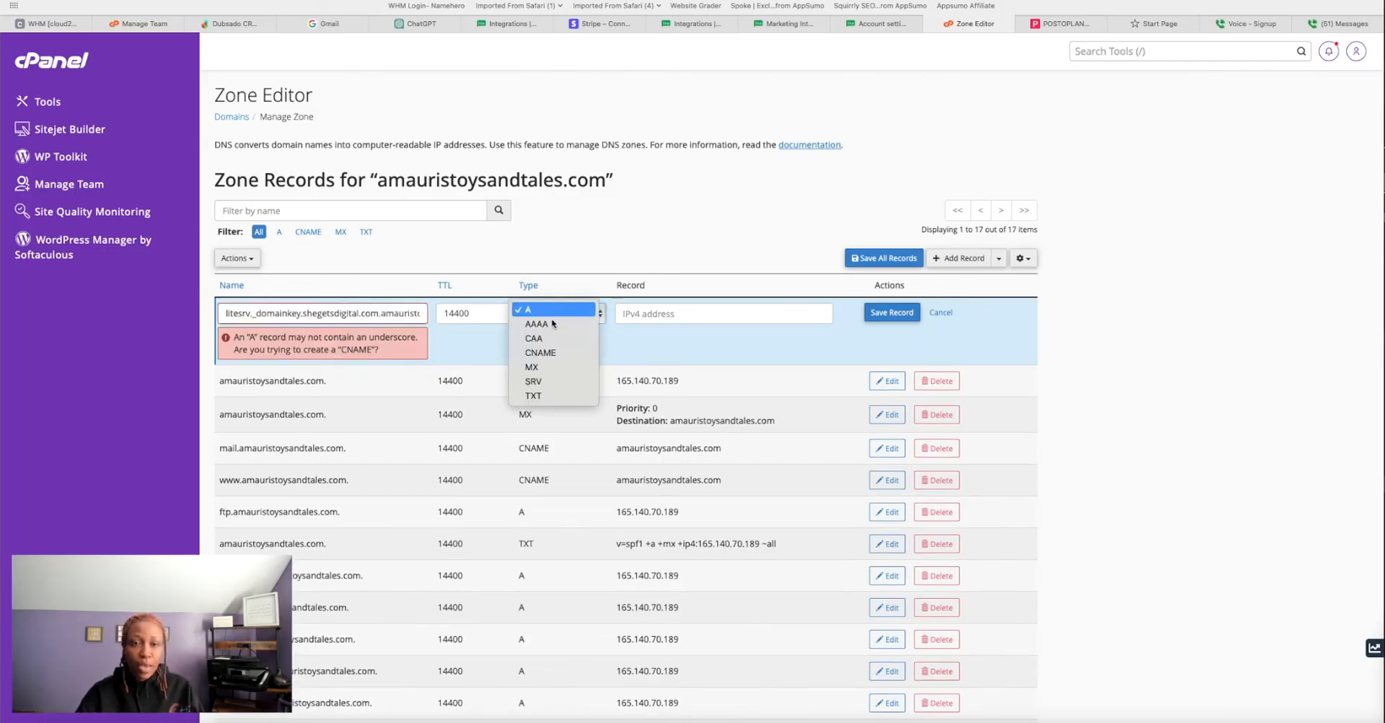
click(537, 397)
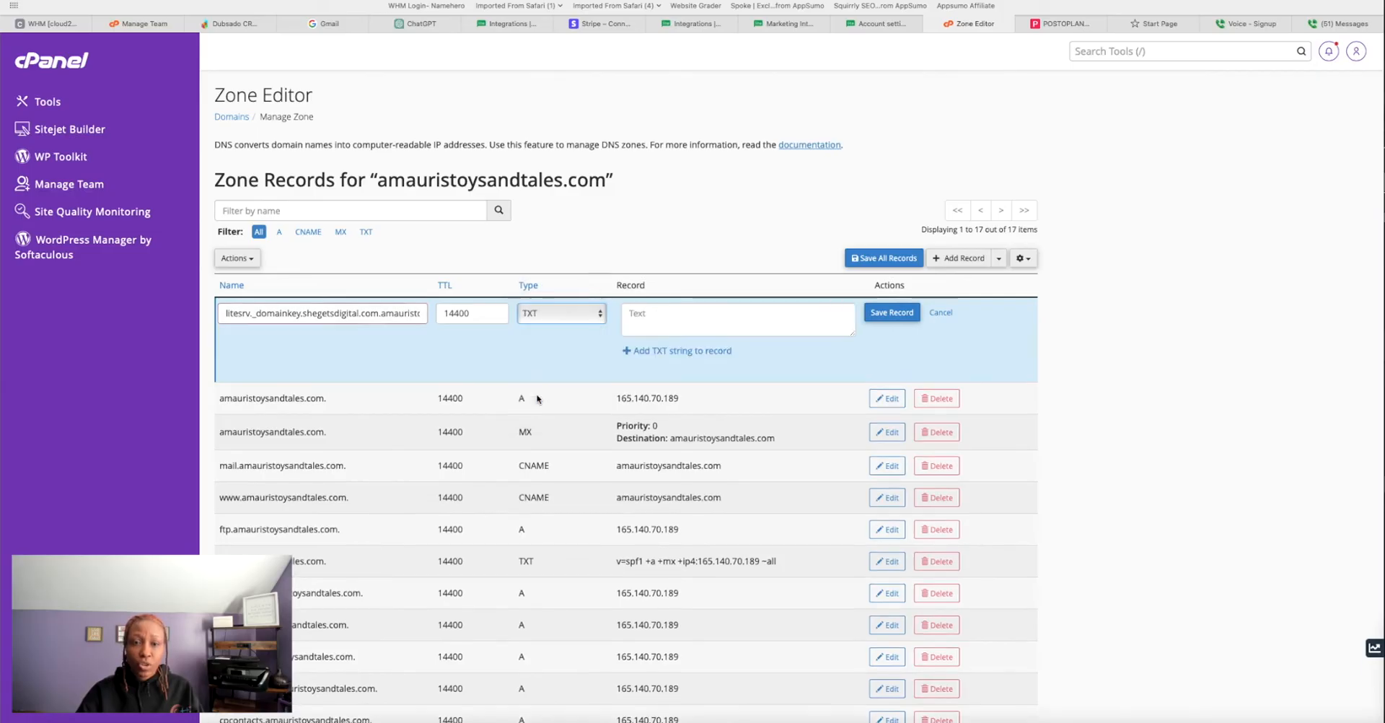
click(637, 327)
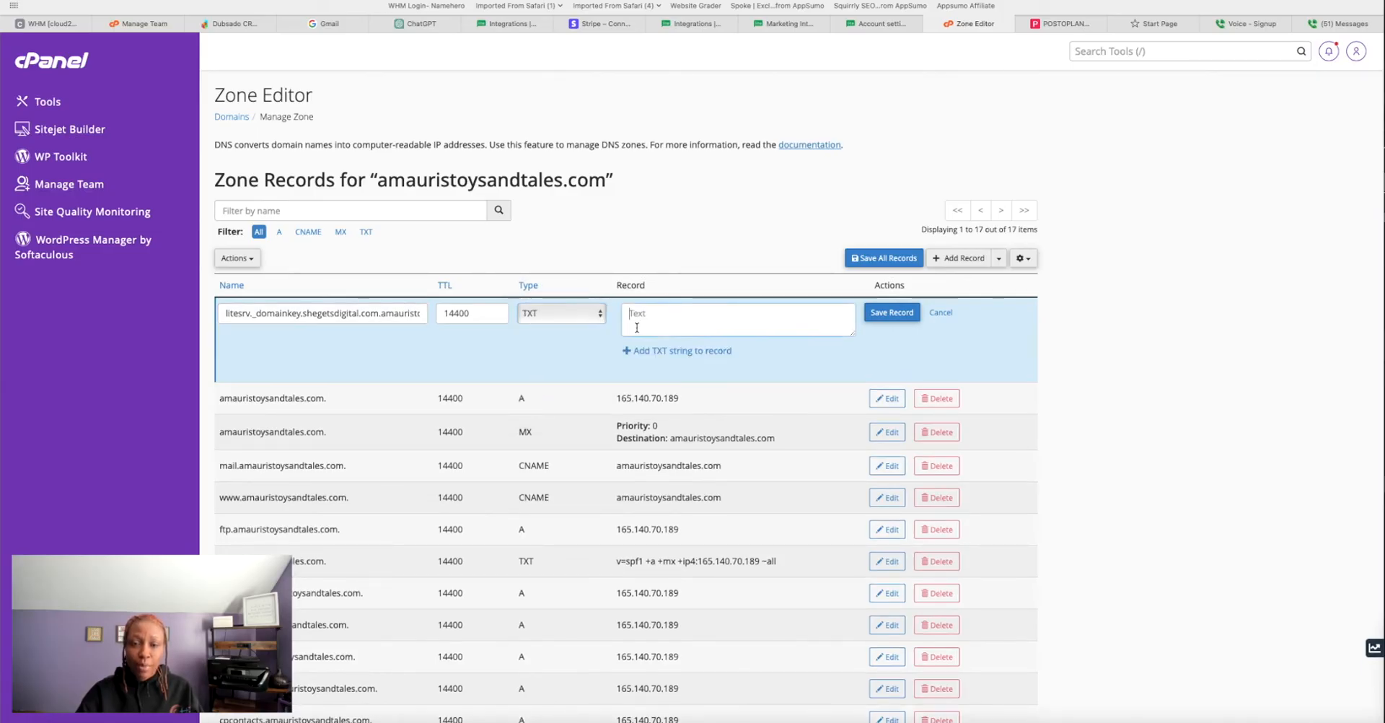
click(894, 26)
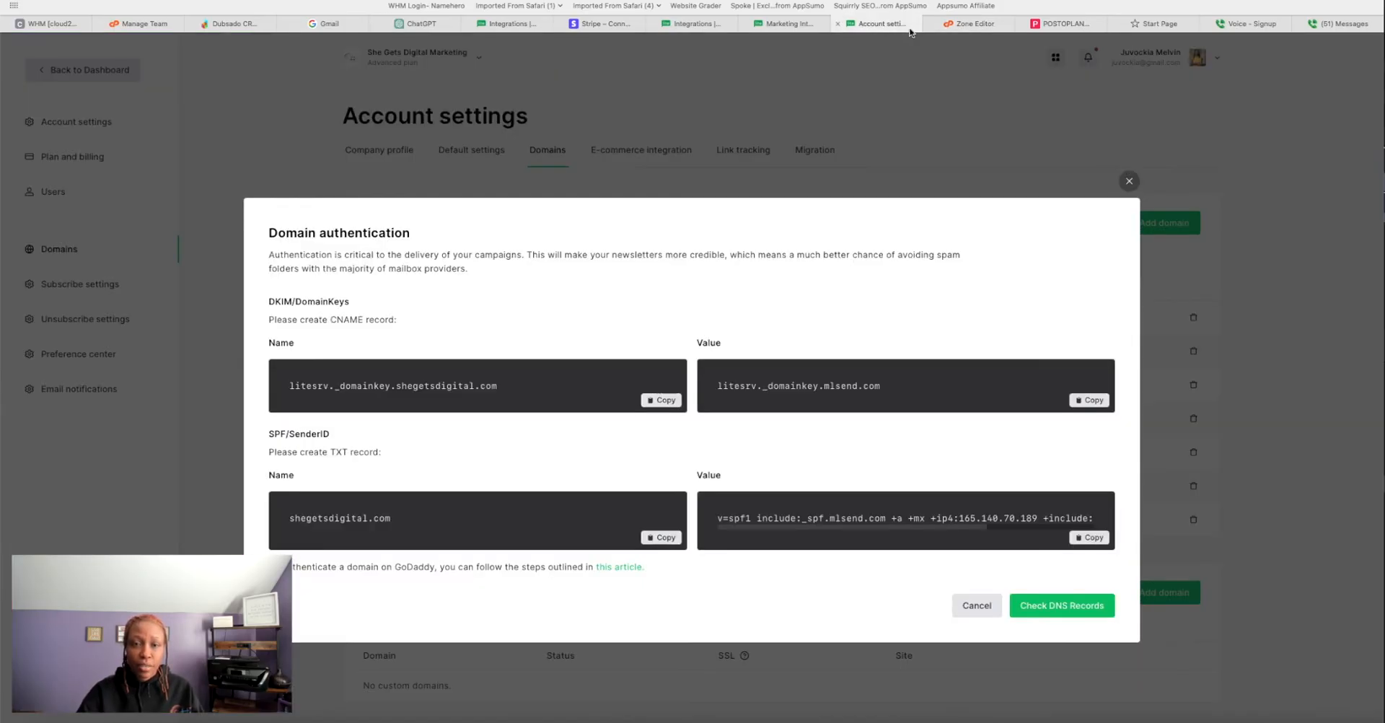
click(1087, 402)
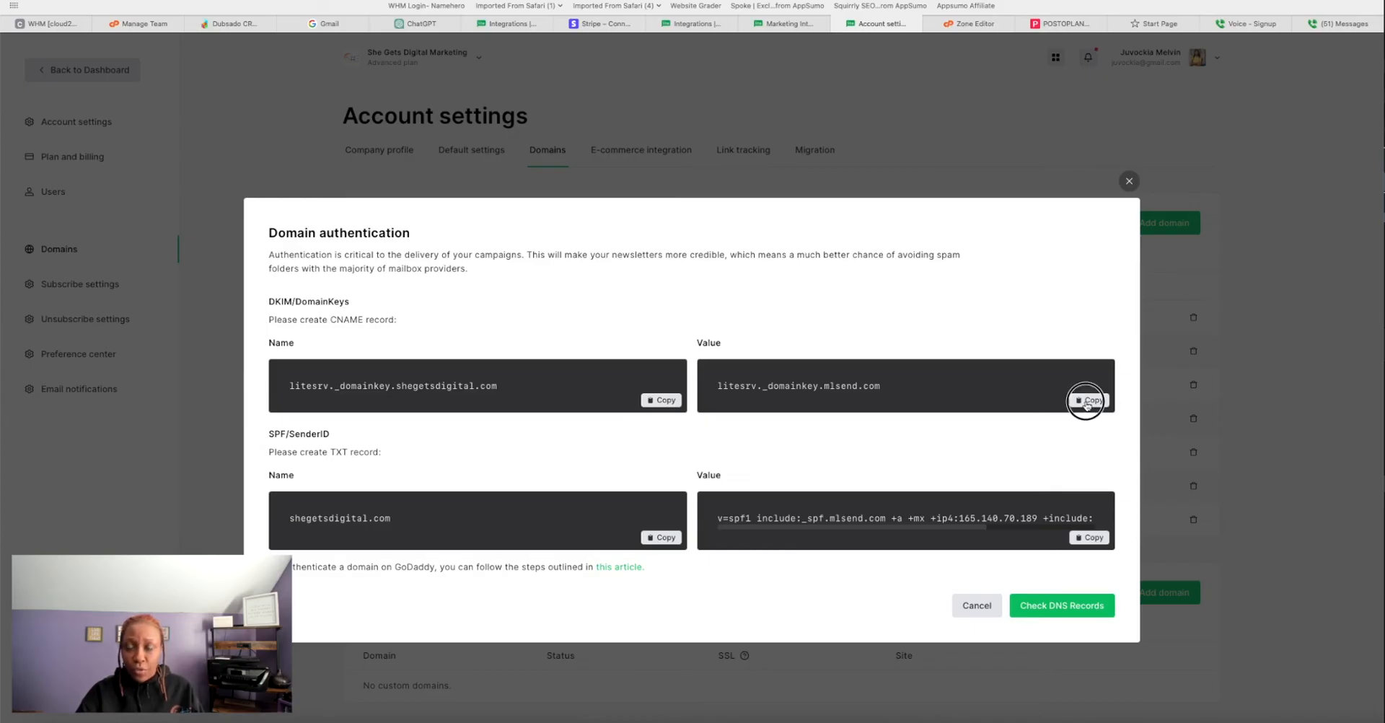
click(949, 31)
click(739, 320)
key(super+v)
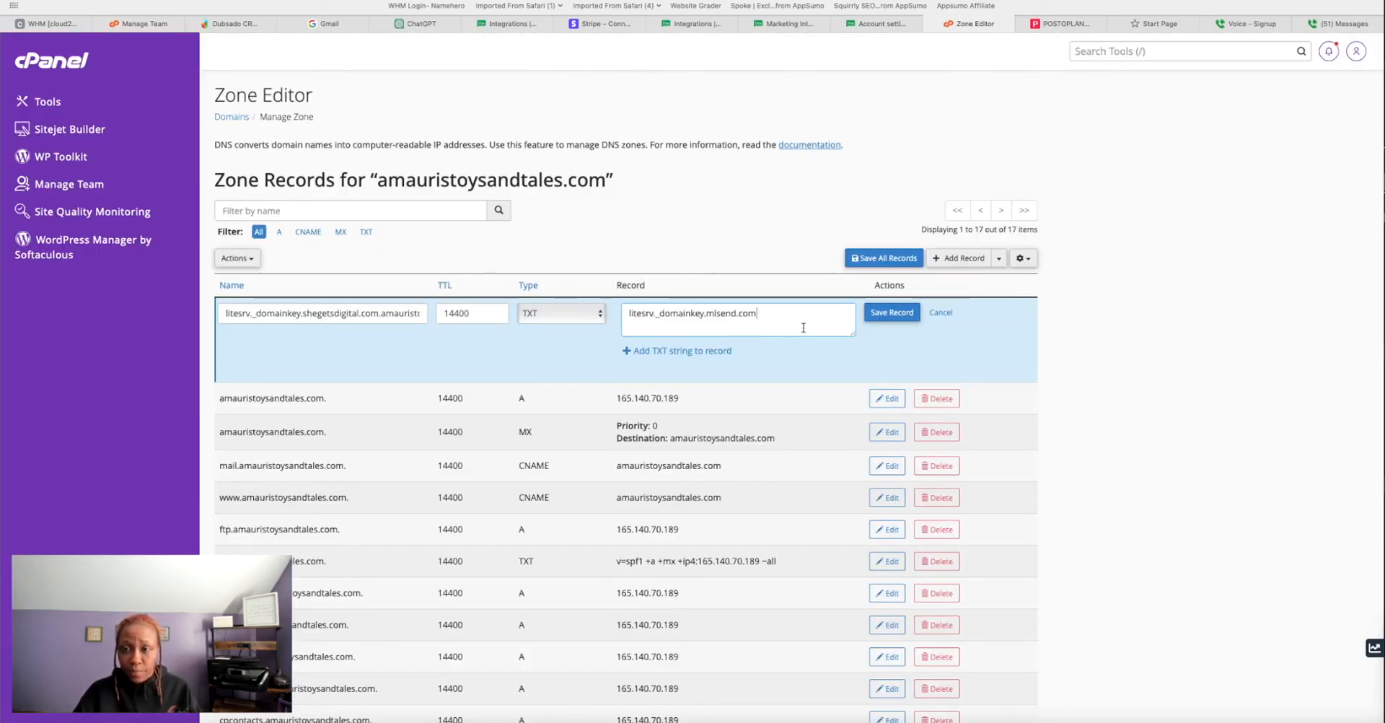
click(888, 317)
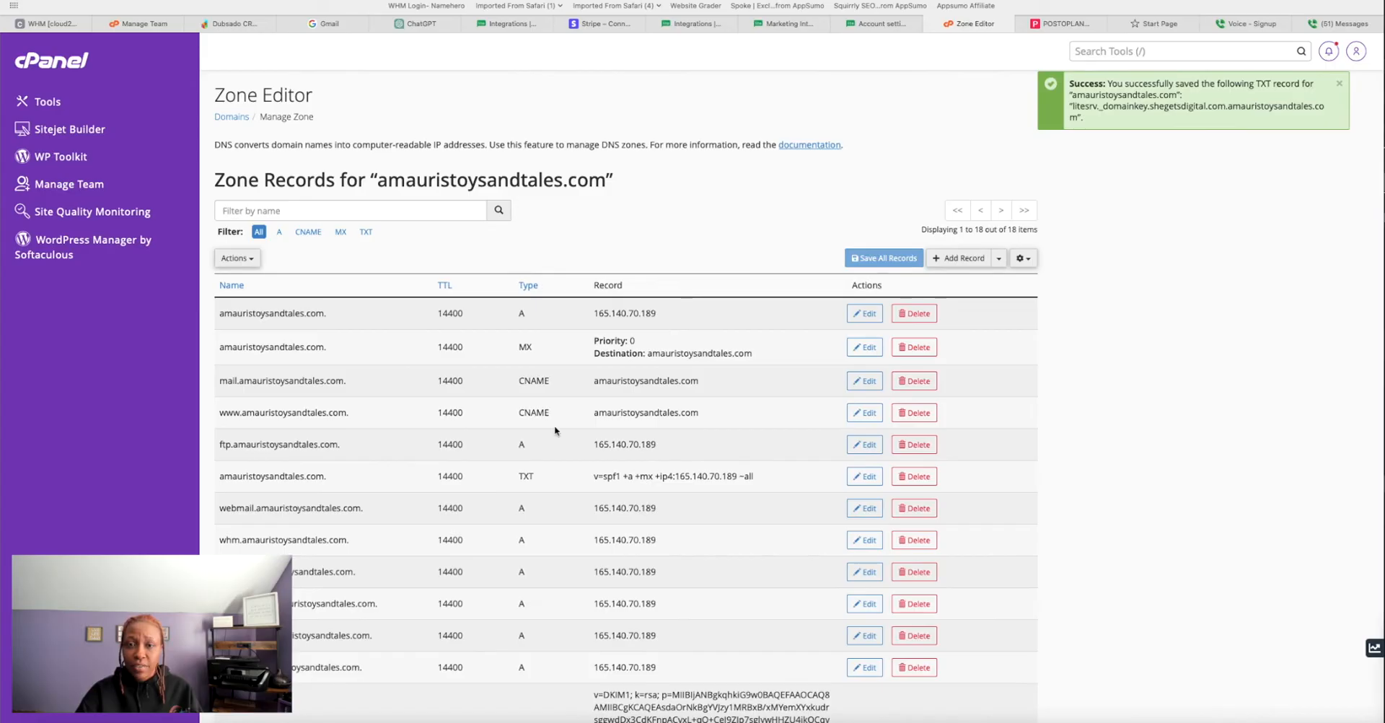
scroll(554, 431, down, 1)
scroll(555, 430, up, 2)
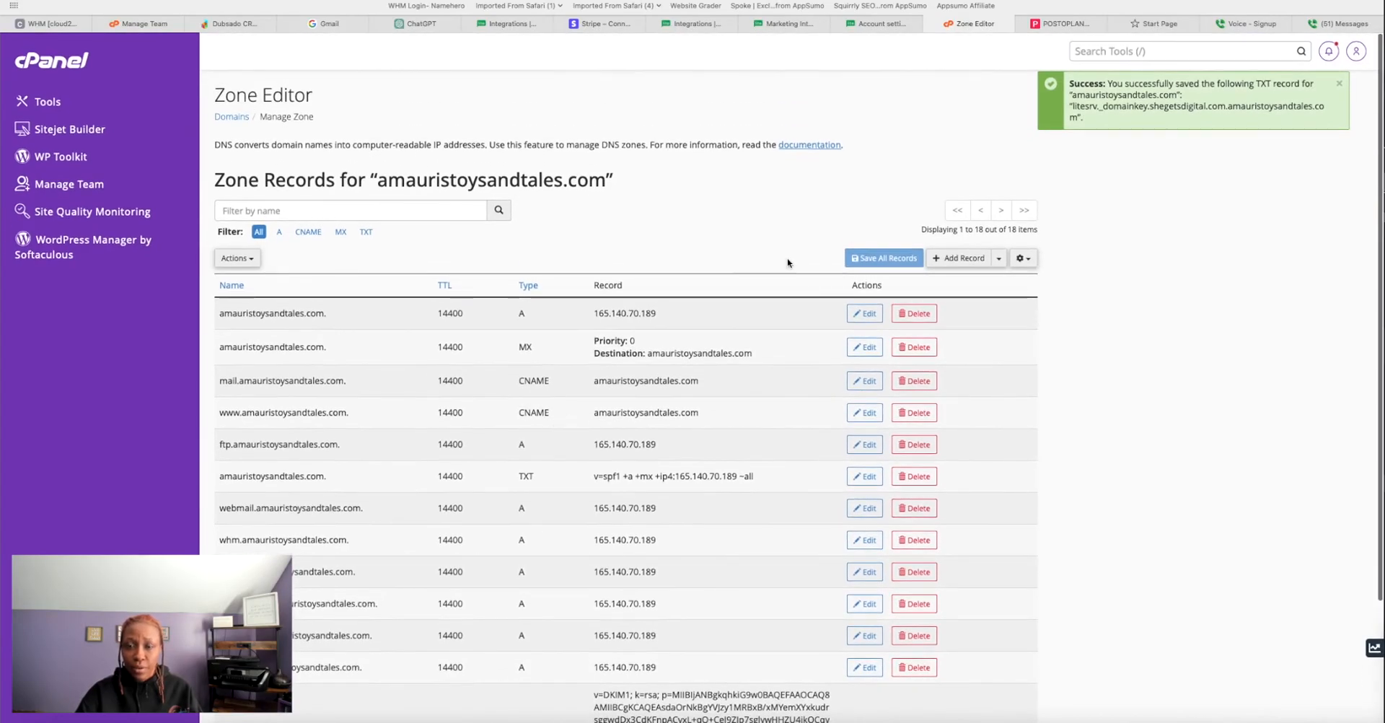
Add a second zone record of type TXT in cPanel, using the SPF name shegetsdigital.com copied from MailerLite.
click(901, 28)
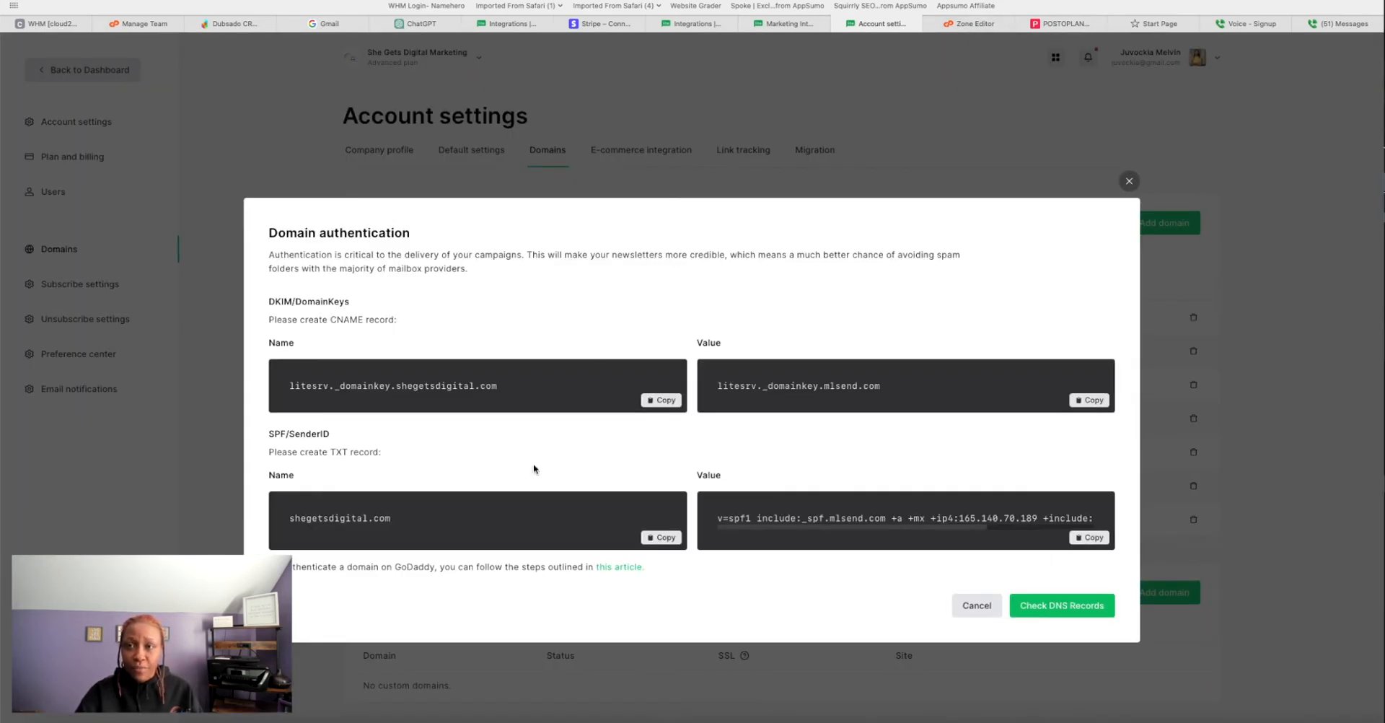
click(661, 537)
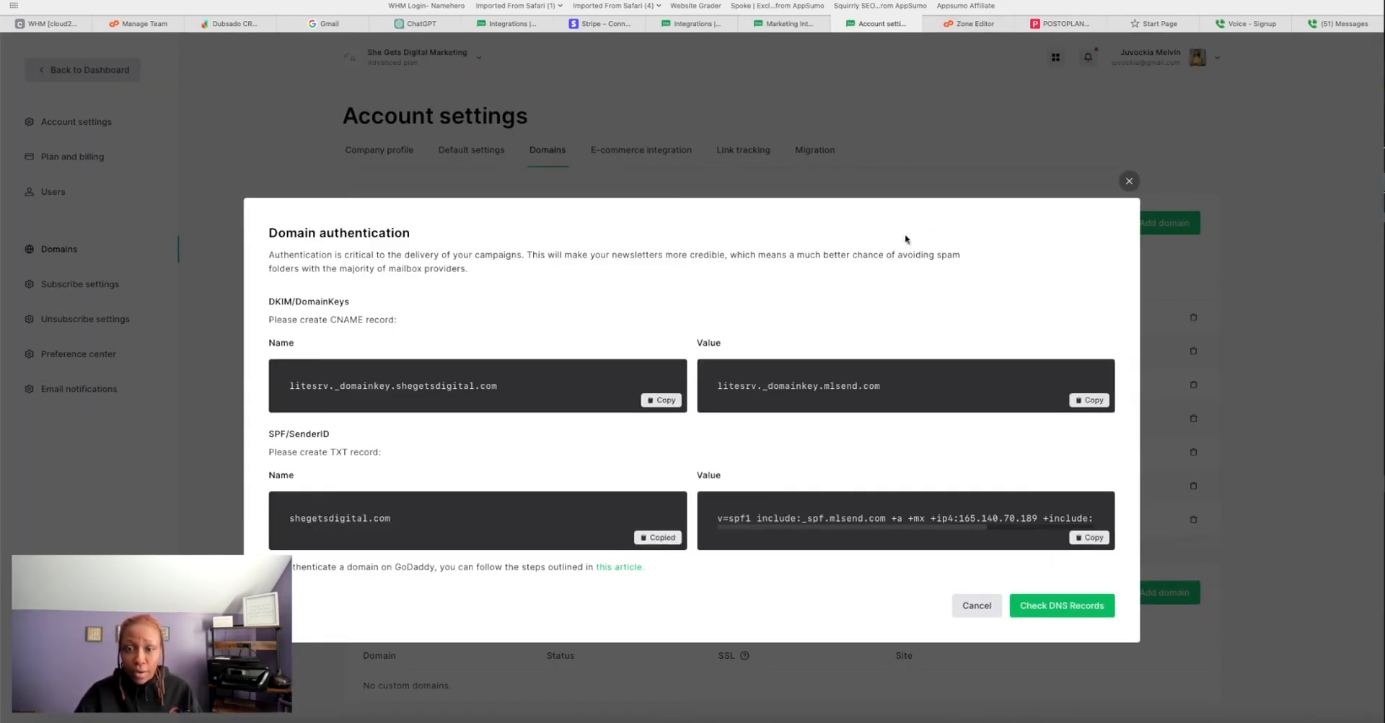
click(956, 28)
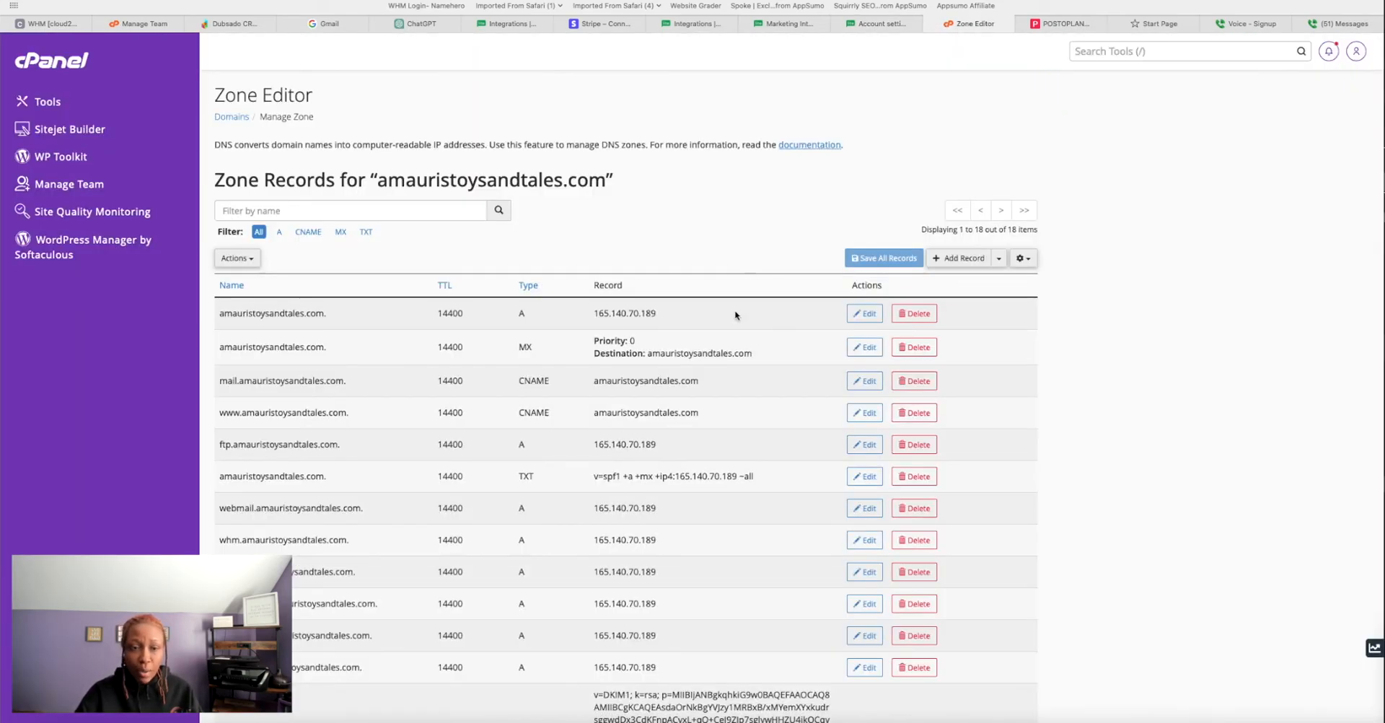
click(959, 258)
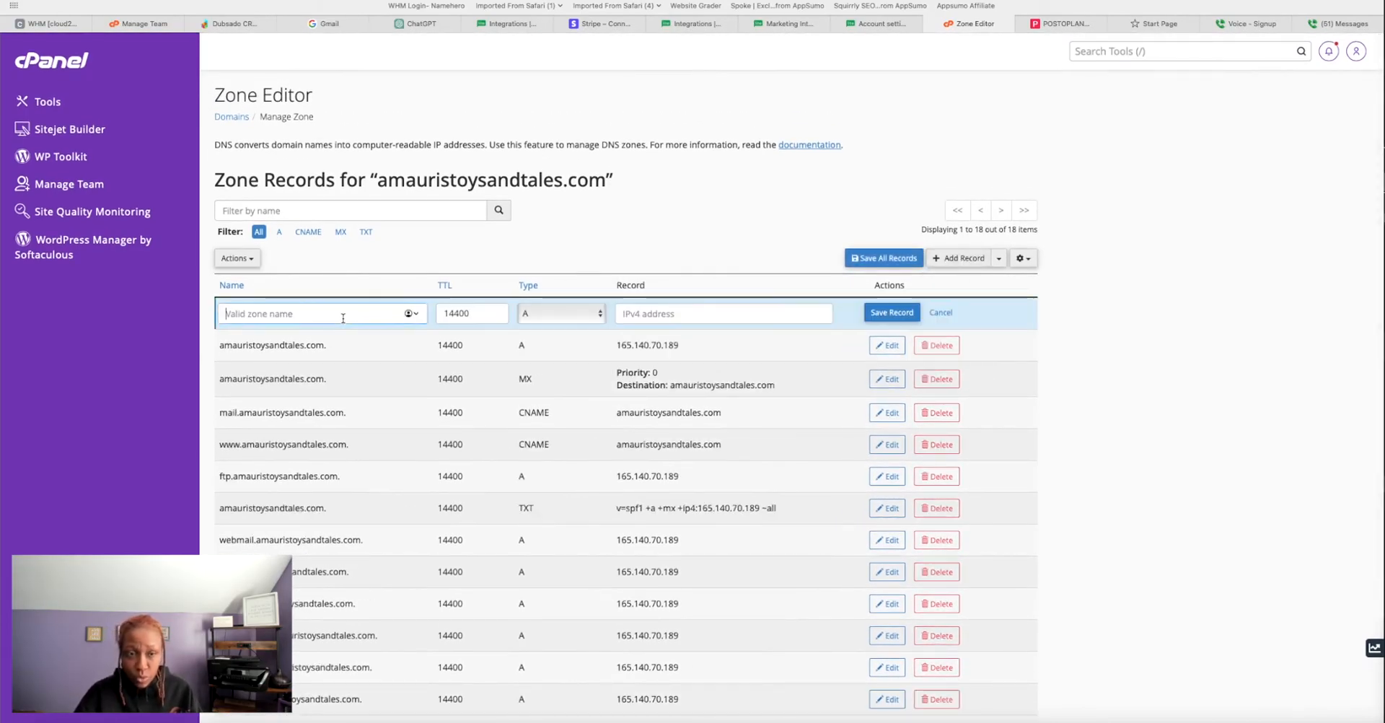
key(ctrl+v)
click(584, 316)
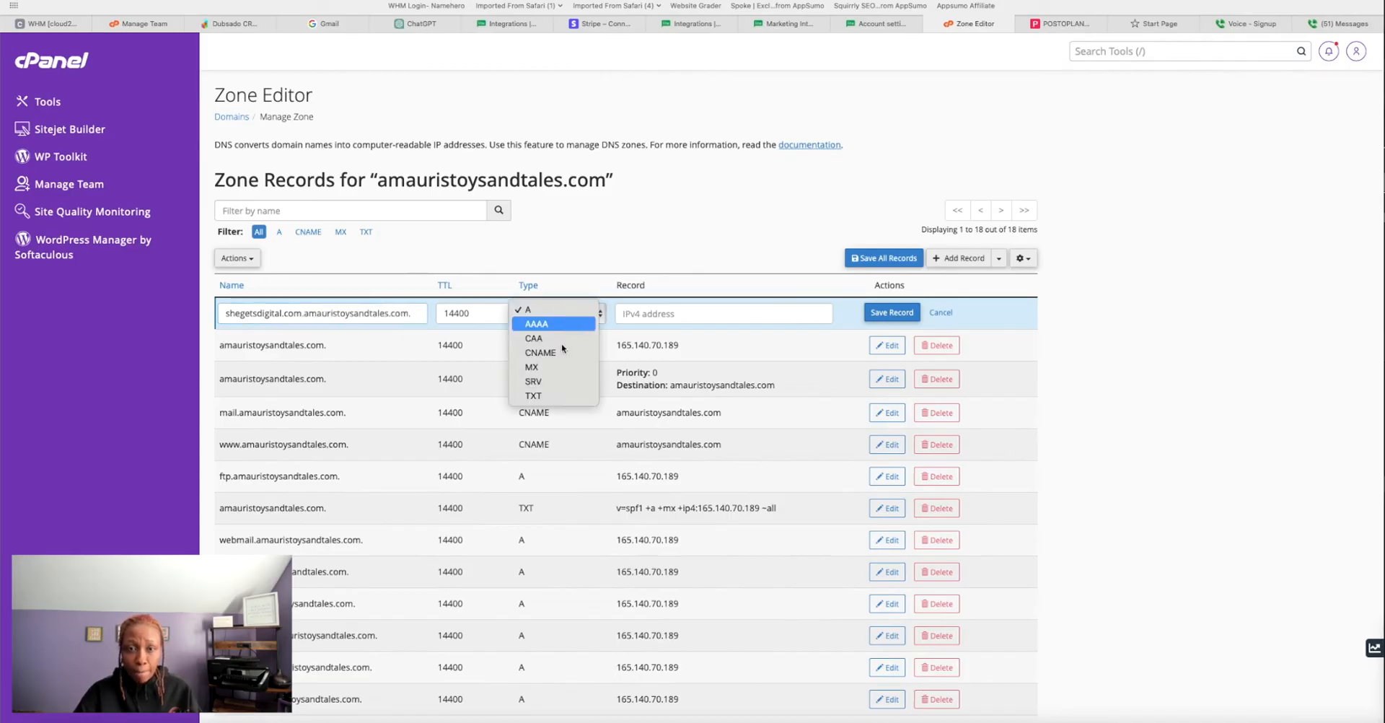
click(548, 398)
Fill the record with MailerLite's SPF value "v=spf1 include:_spf.mlsend.com +a +mx +ip4:165.140.70.189 +include:relay.mailchannels.net ~all" and save it.
click(649, 318)
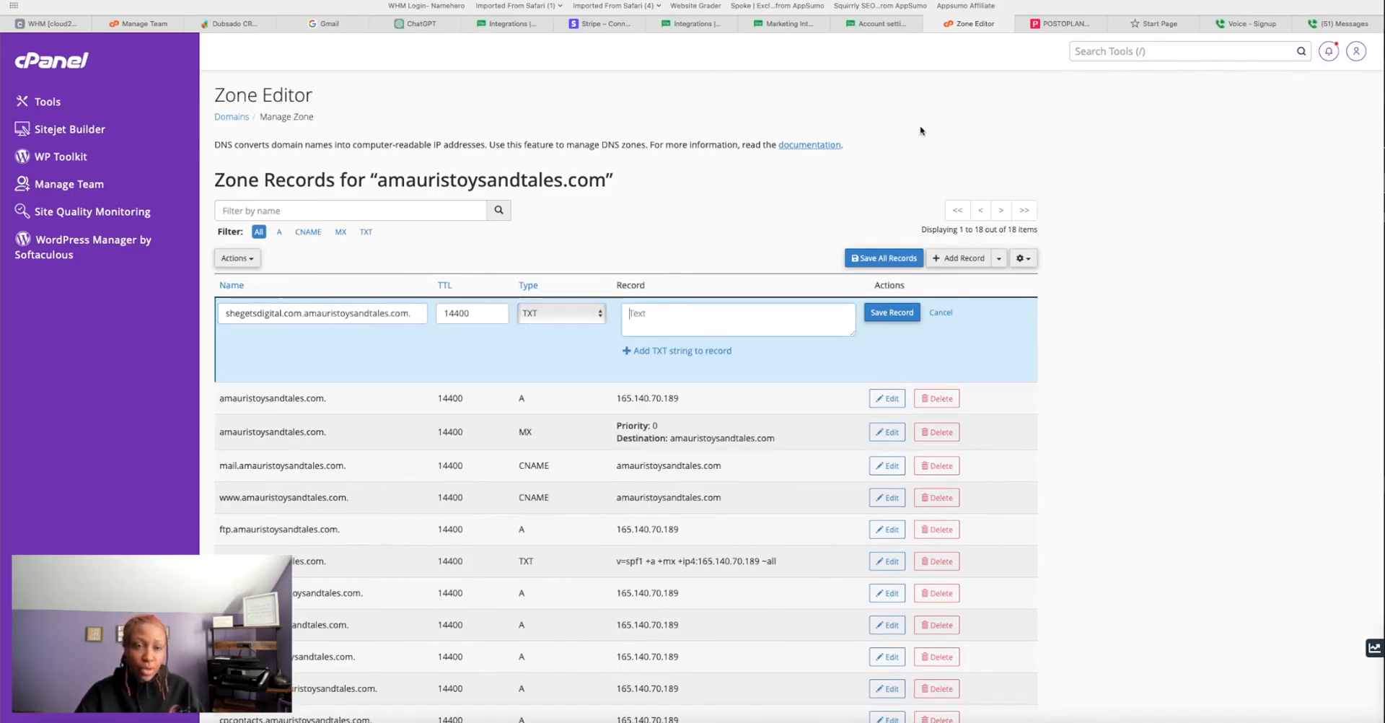
click(898, 26)
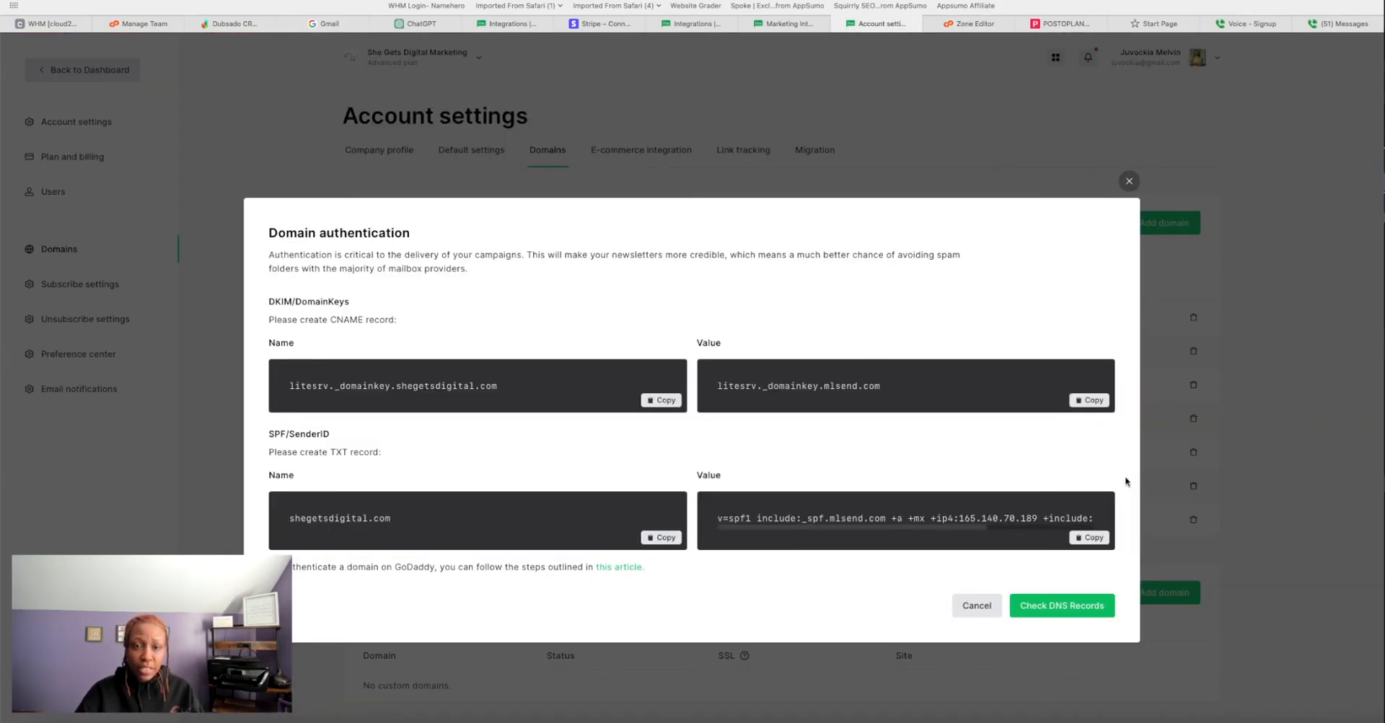
click(1093, 542)
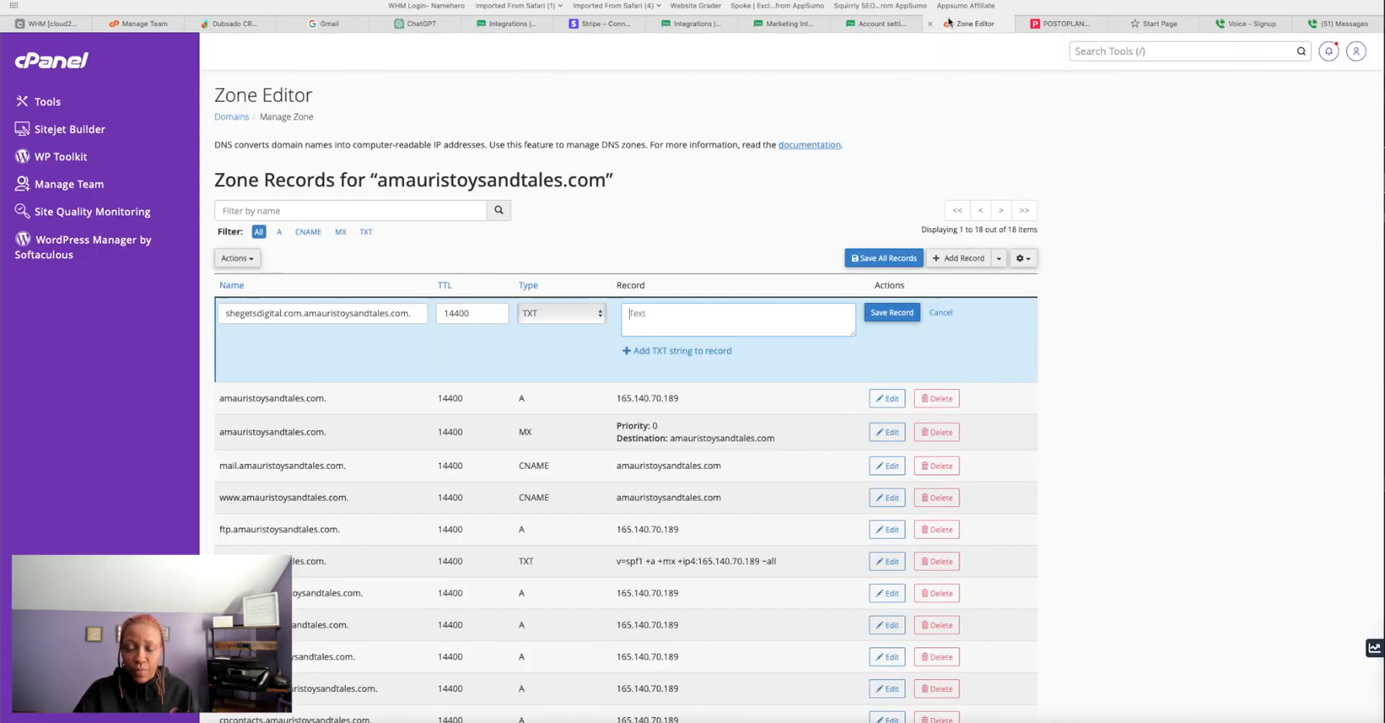
click(970, 24)
key(super+v)
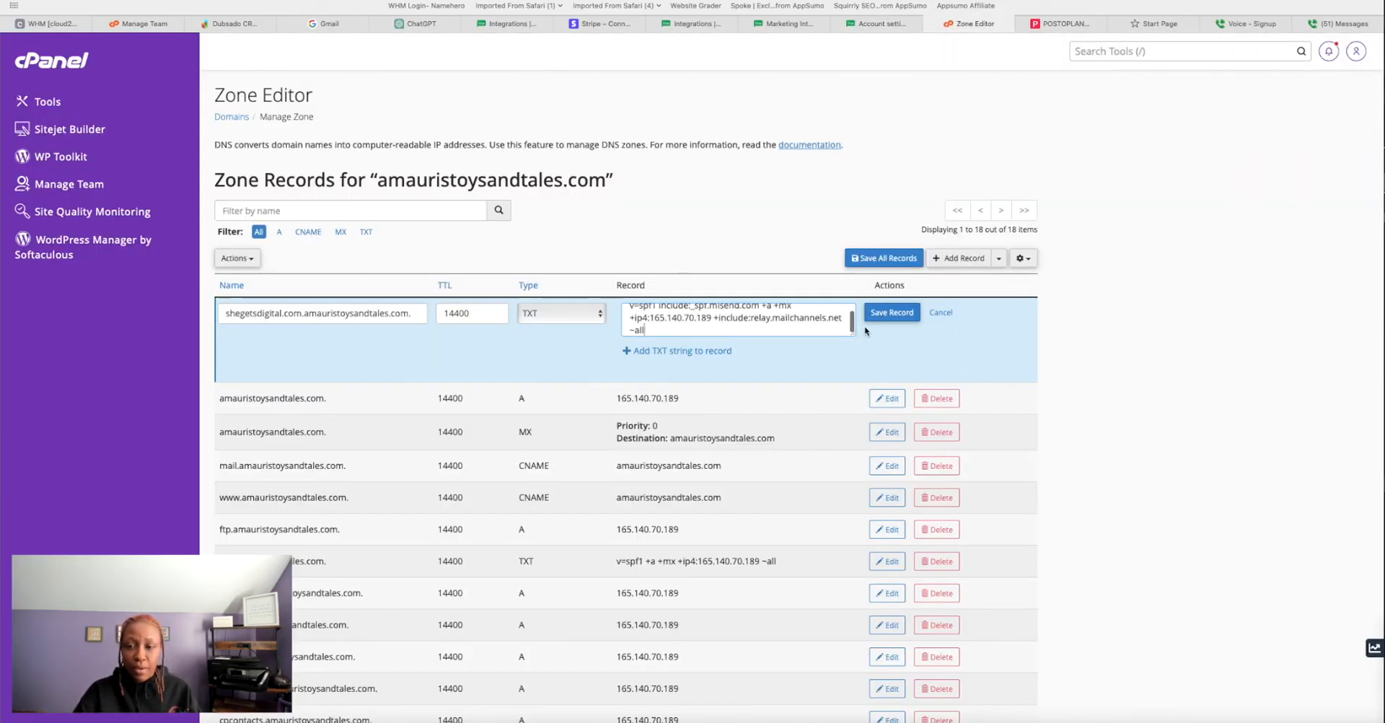
click(891, 312)
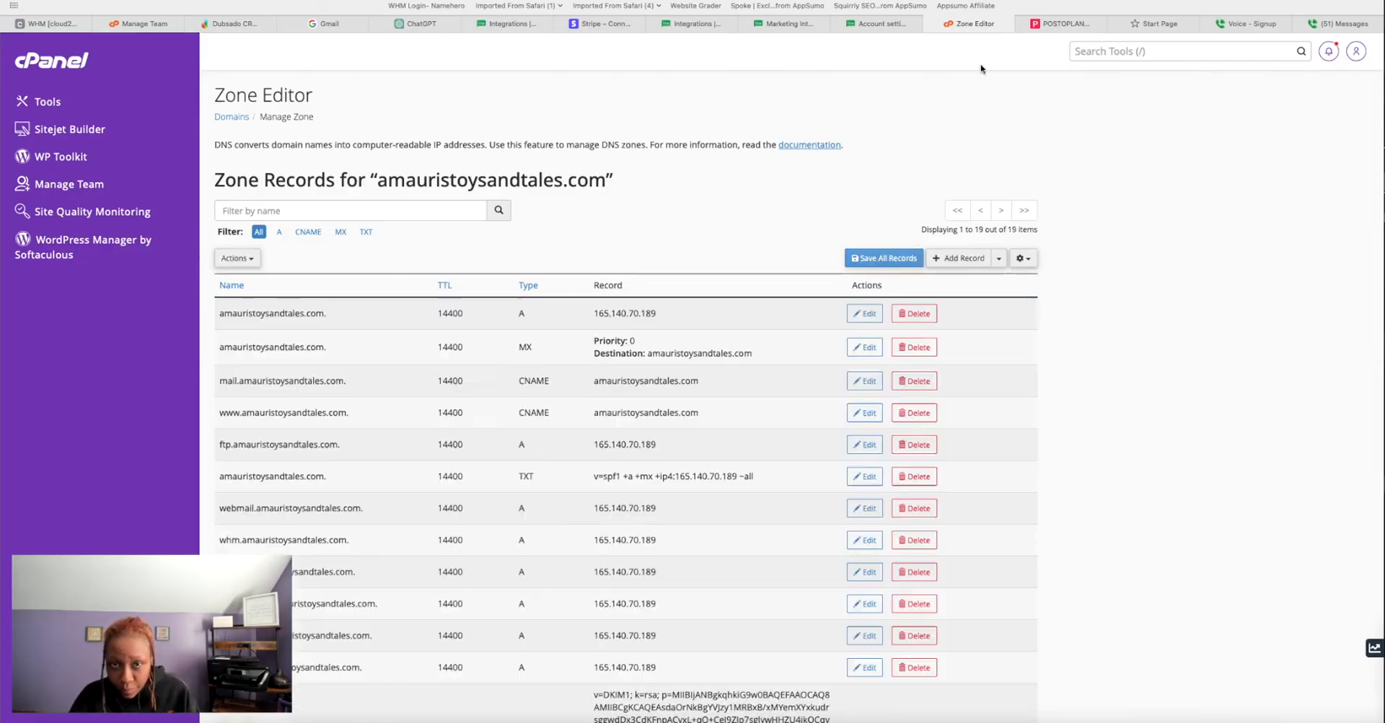
Switch back to MailerLite, check the DNS records for shegetsdigital.com and close the domain authentication dialog.
click(912, 28)
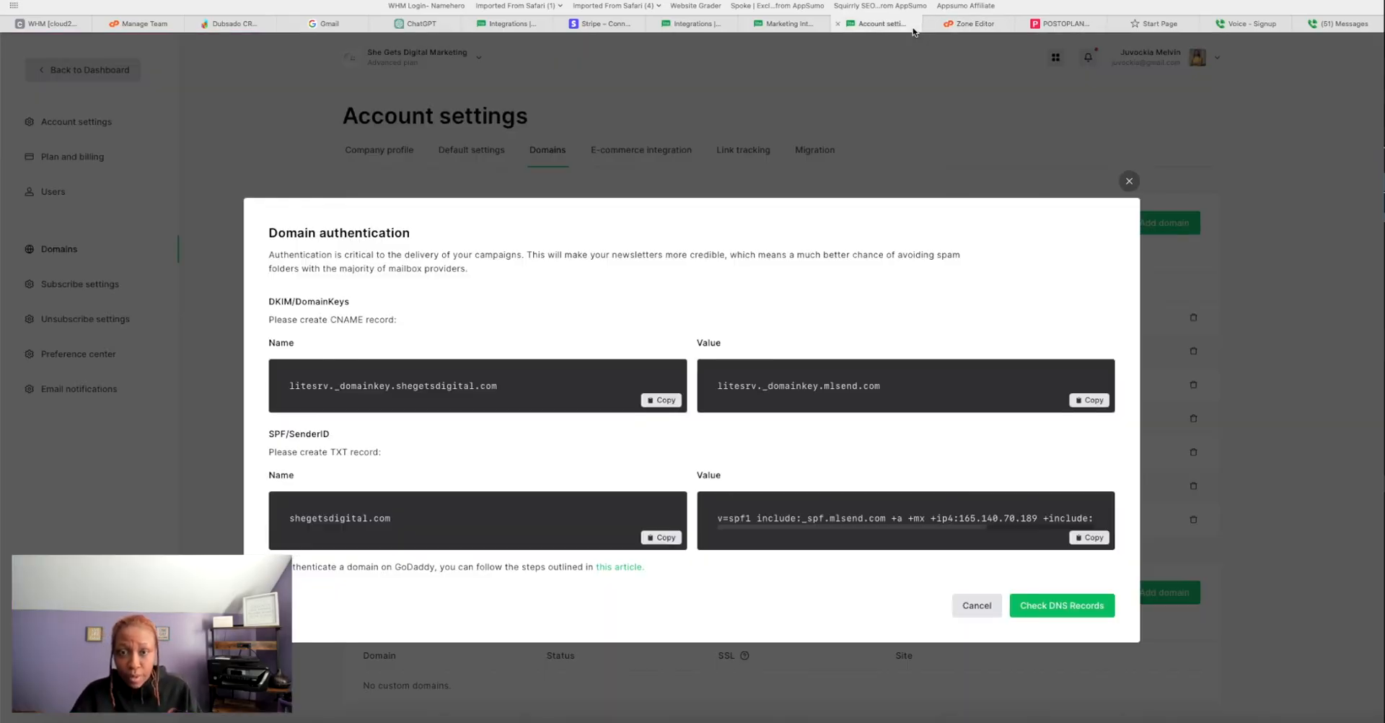
click(1055, 612)
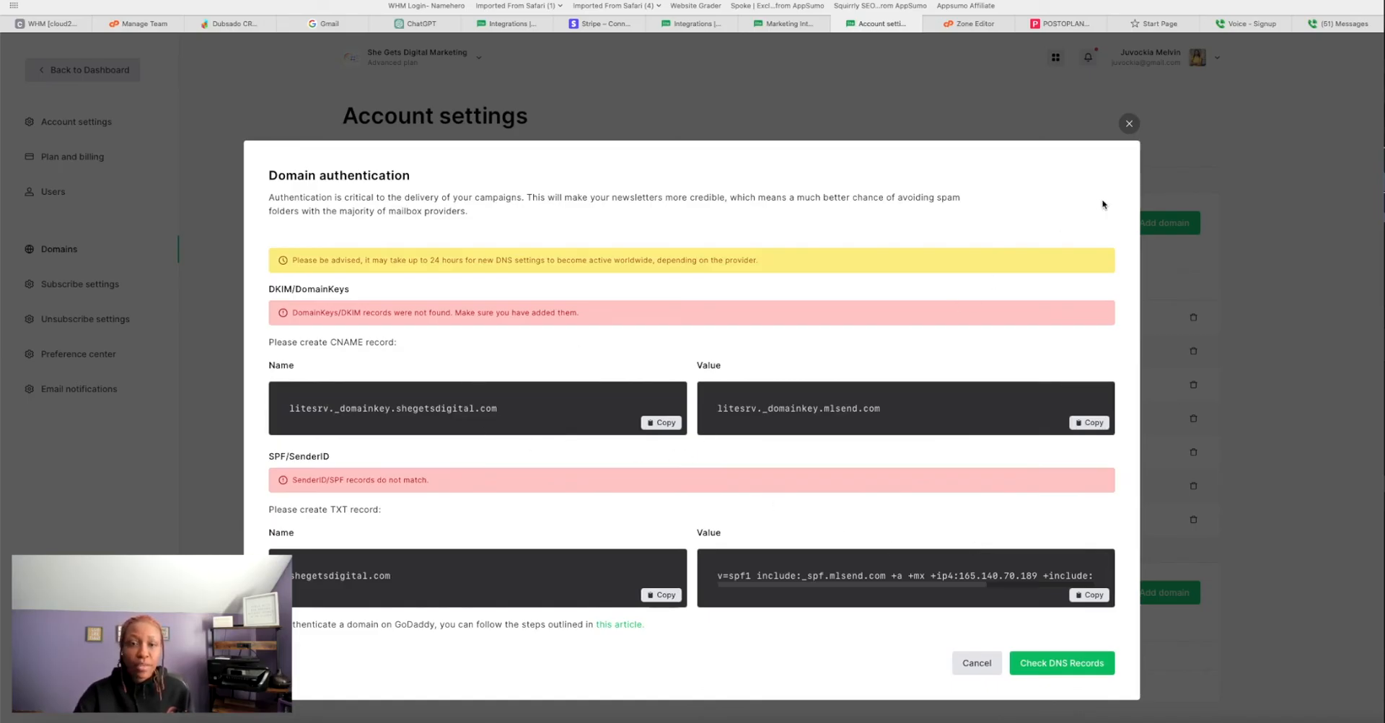
click(1125, 127)
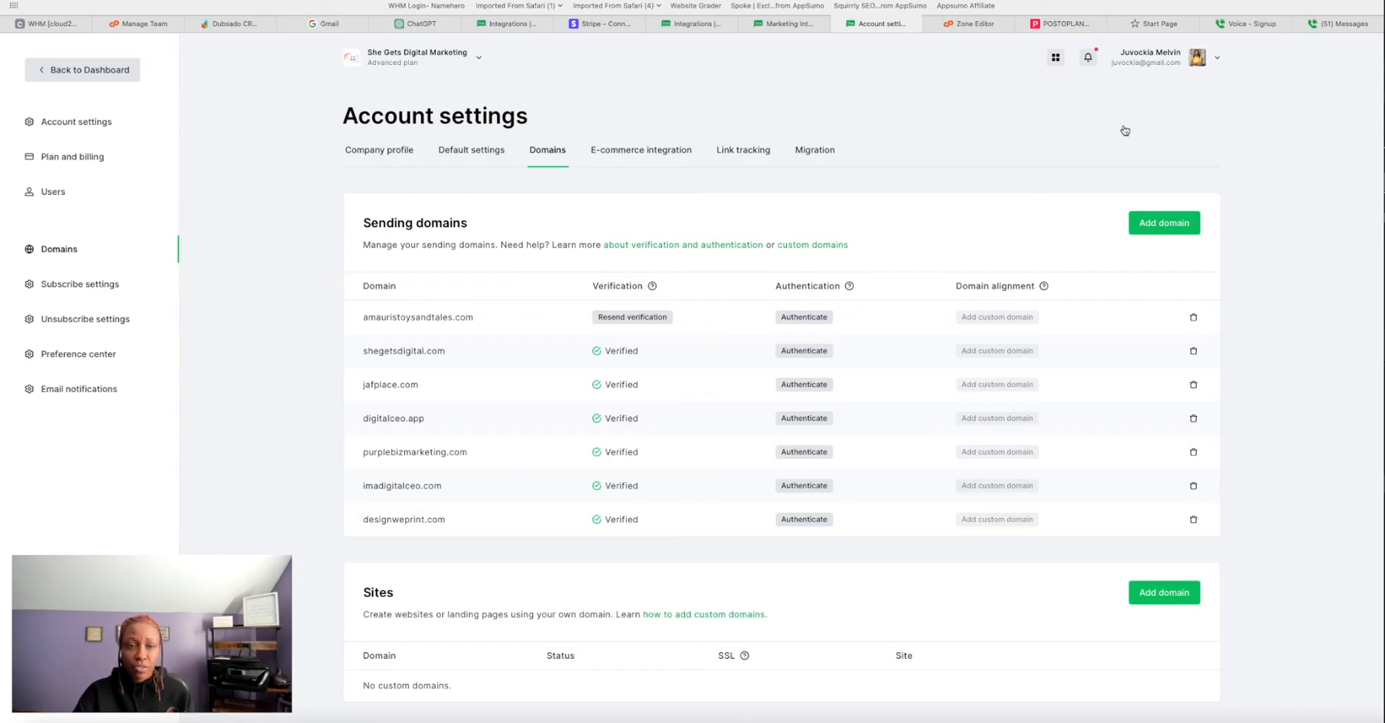